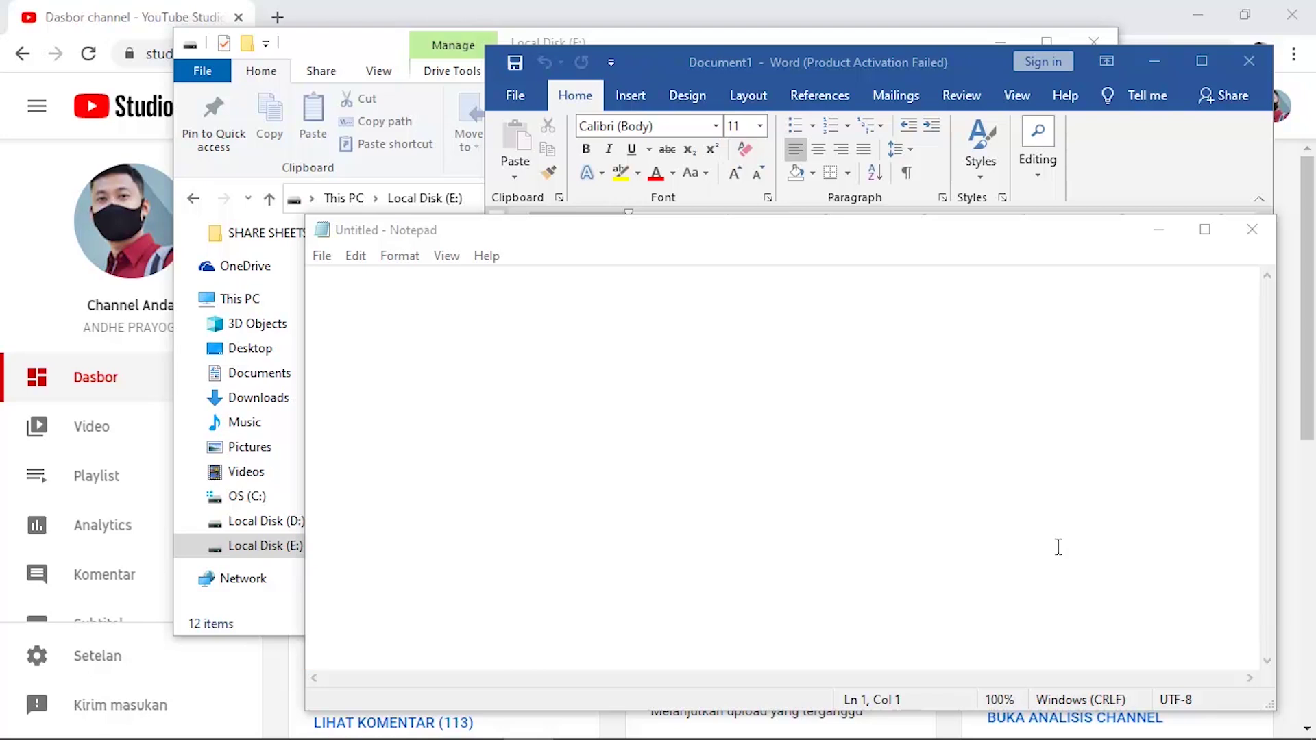
# - Minimize the open Word, File Explorer, Notepad and browser windows one by one to reach the desktop
pyautogui.click(1156, 61)
pyautogui.click(1001, 43)
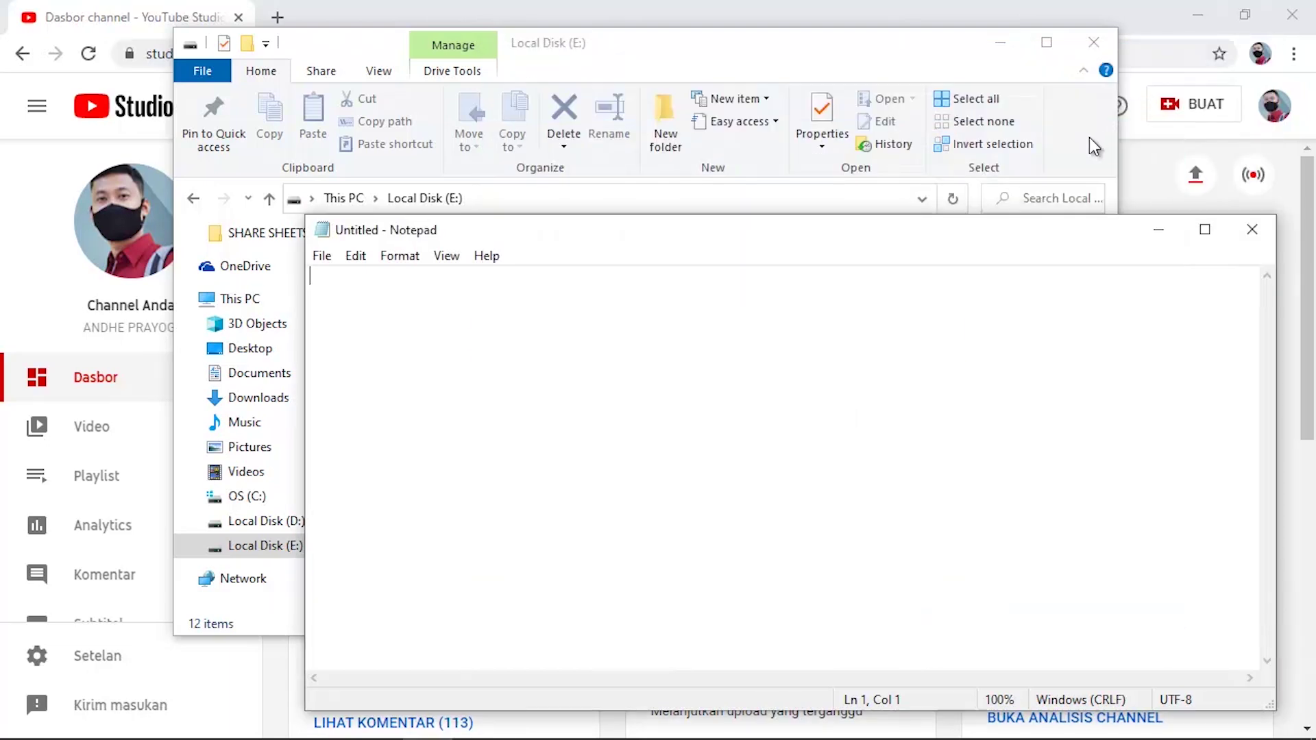
pyautogui.click(1159, 229)
pyautogui.click(1197, 15)
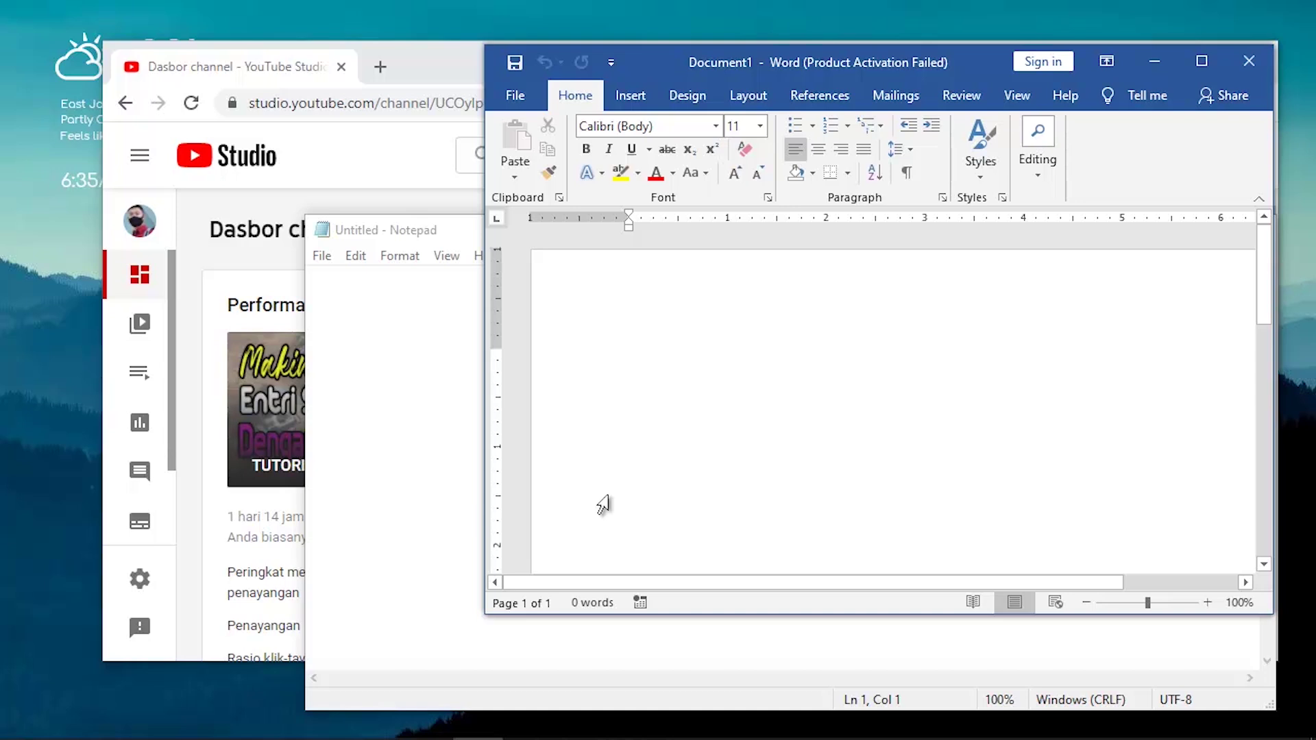
# - Show the desktop, bring all the windows back, and show the desktop again
pyautogui.moveTo(1131, 737)
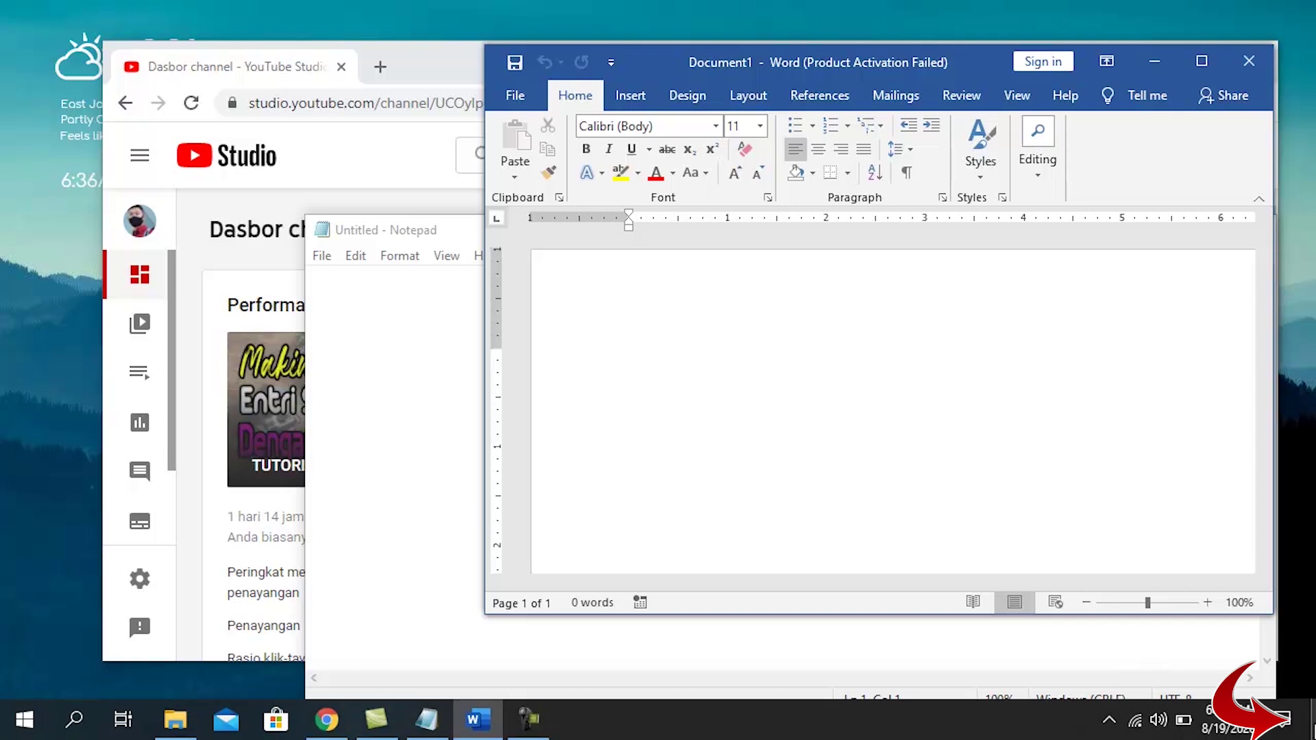
pyautogui.click(1313, 717)
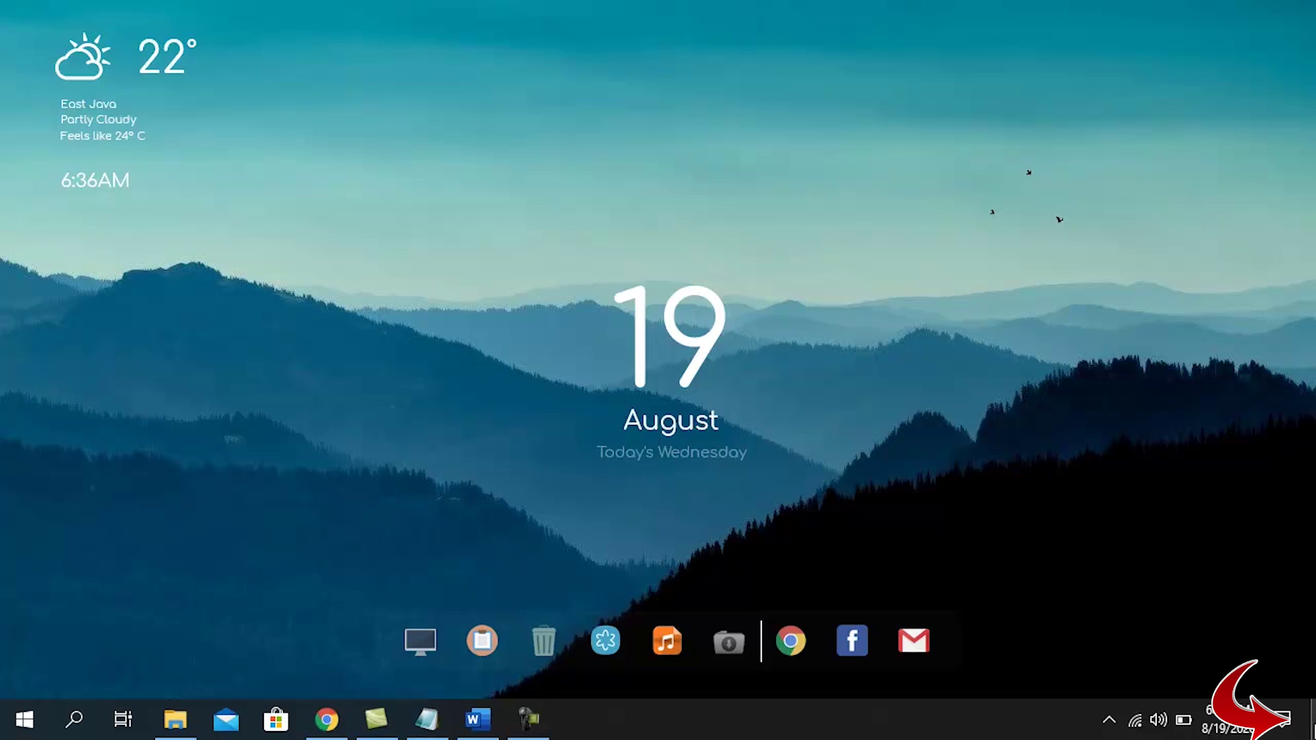
pyautogui.click(1313, 720)
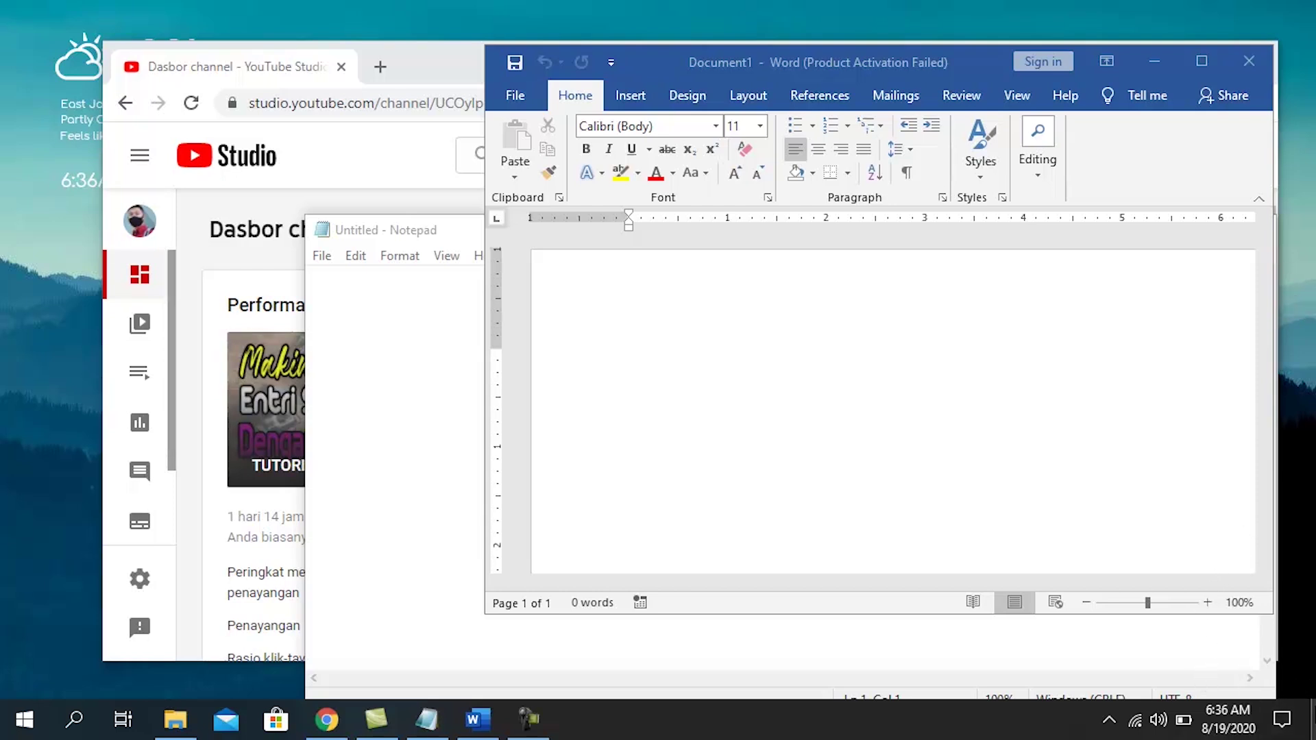
pyautogui.press('super+d')
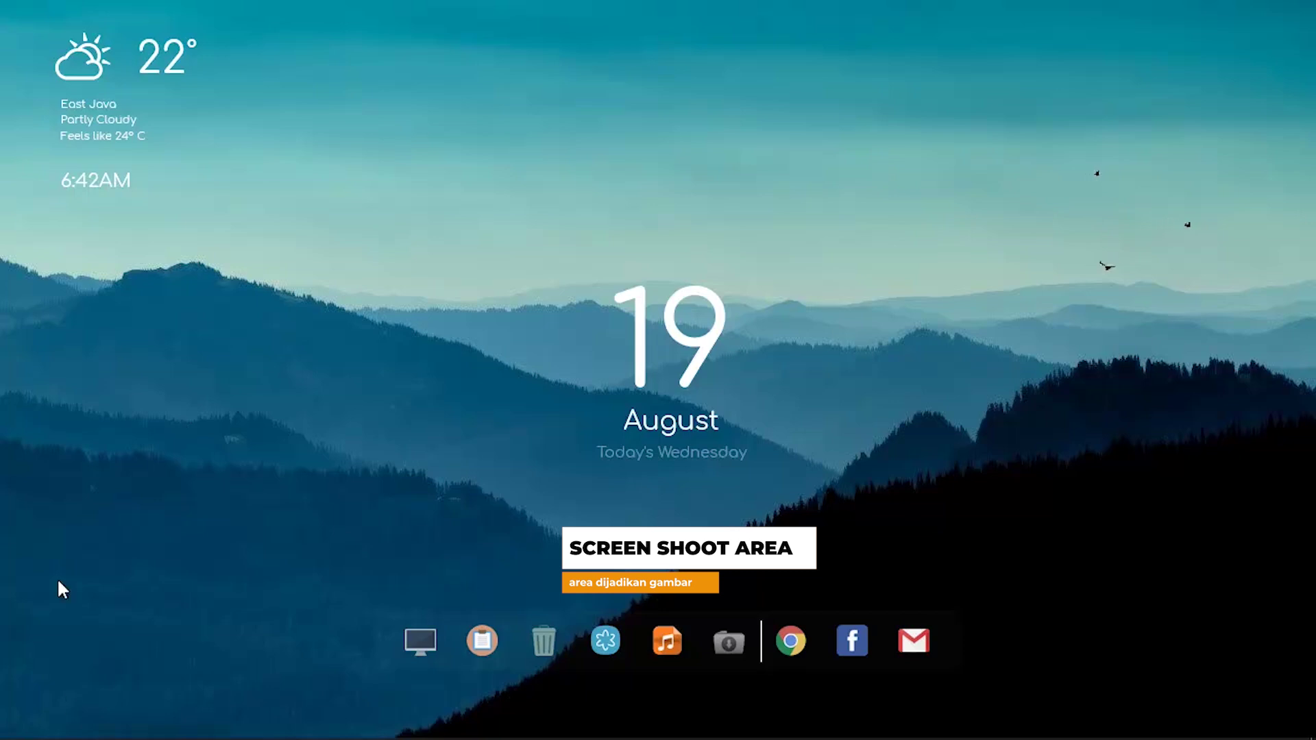
# - Search for "snip", capture the desktop's date area with Snipping Tool, and close it without saving the snip
pyautogui.click(74, 719)
pyautogui.write('snip')
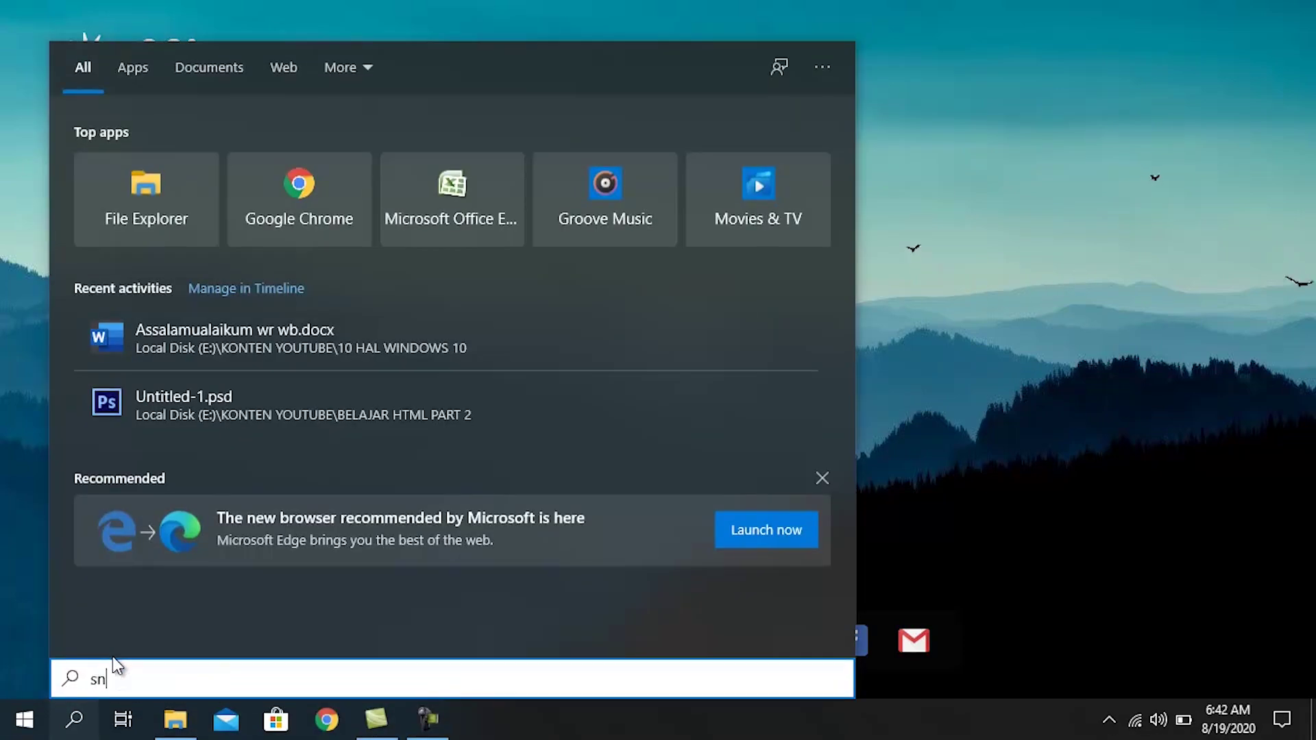
pyautogui.press('Return')
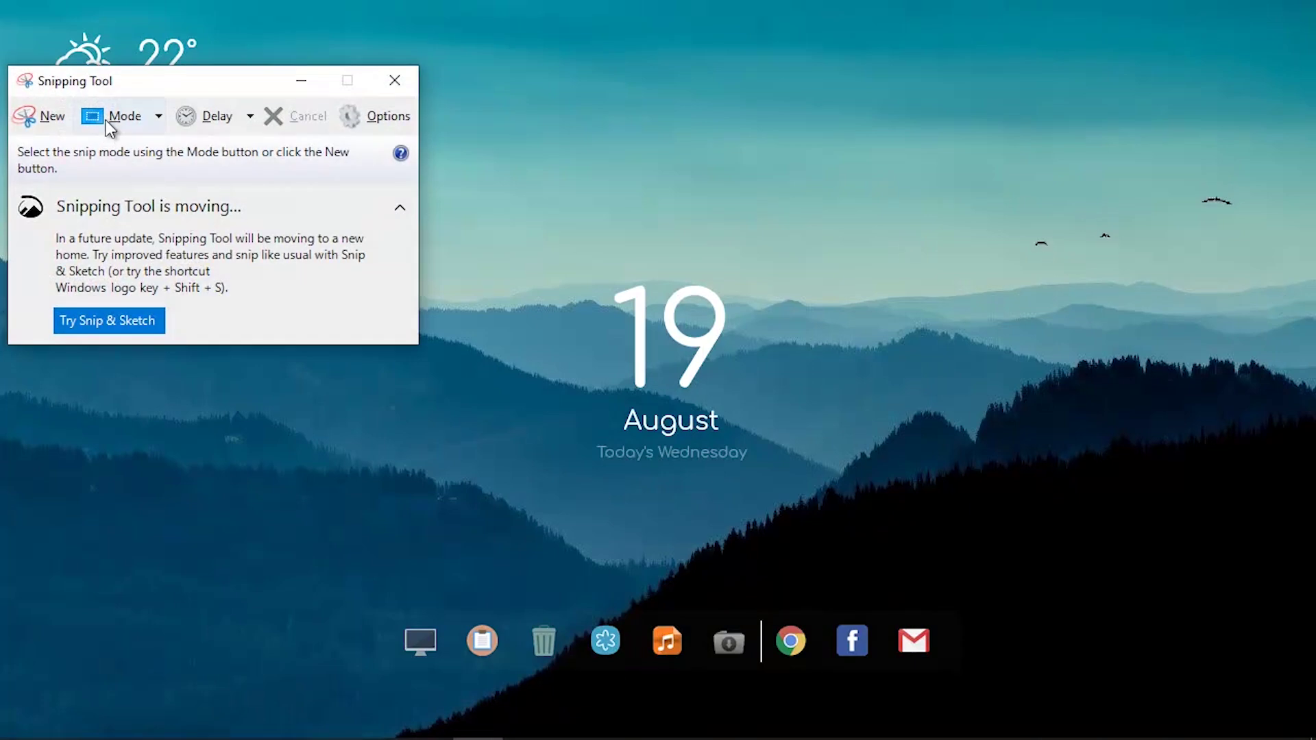
pyautogui.click(32, 118)
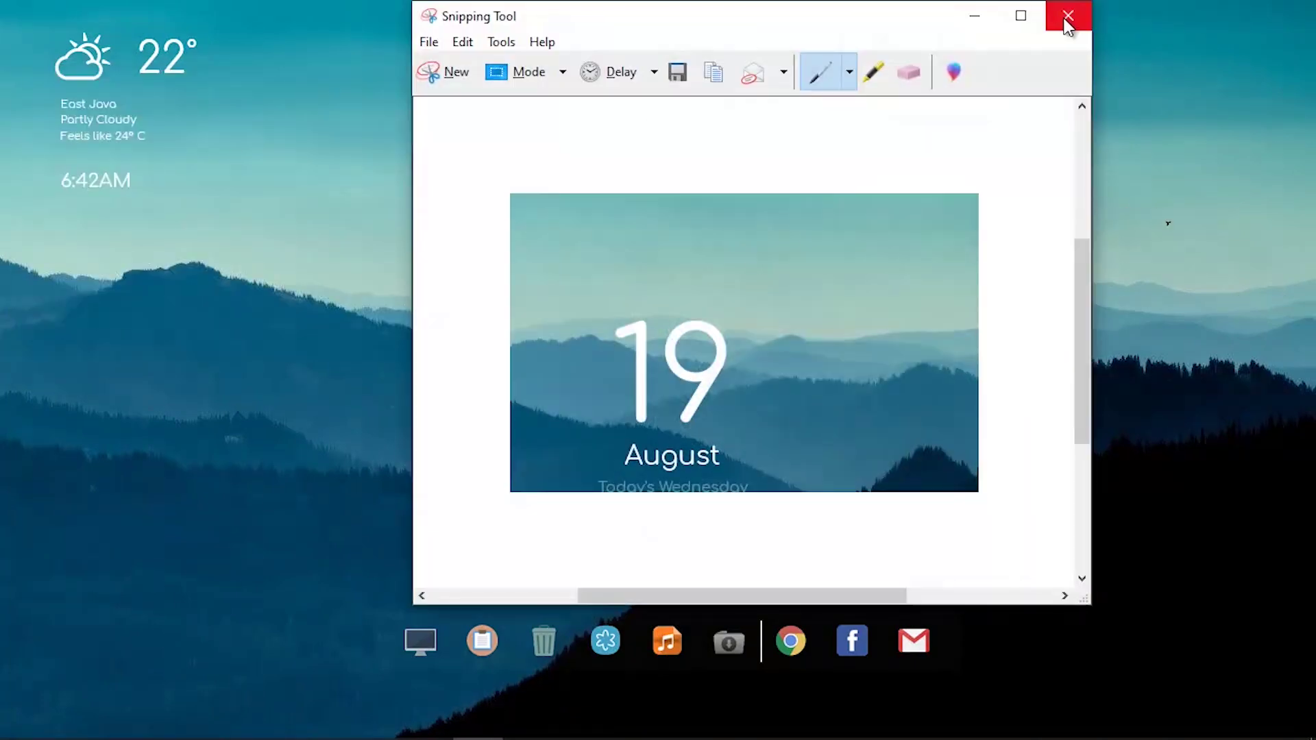
pyautogui.click(1067, 15)
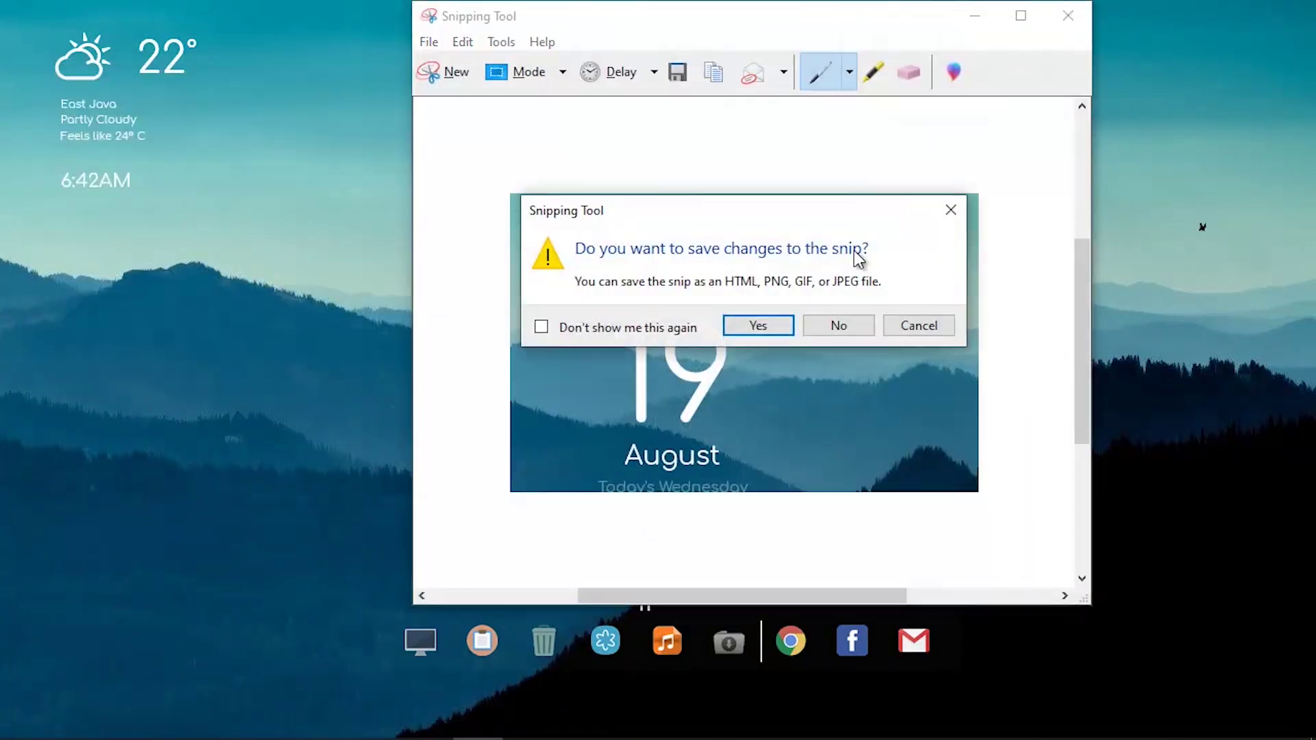
pyautogui.click(823, 331)
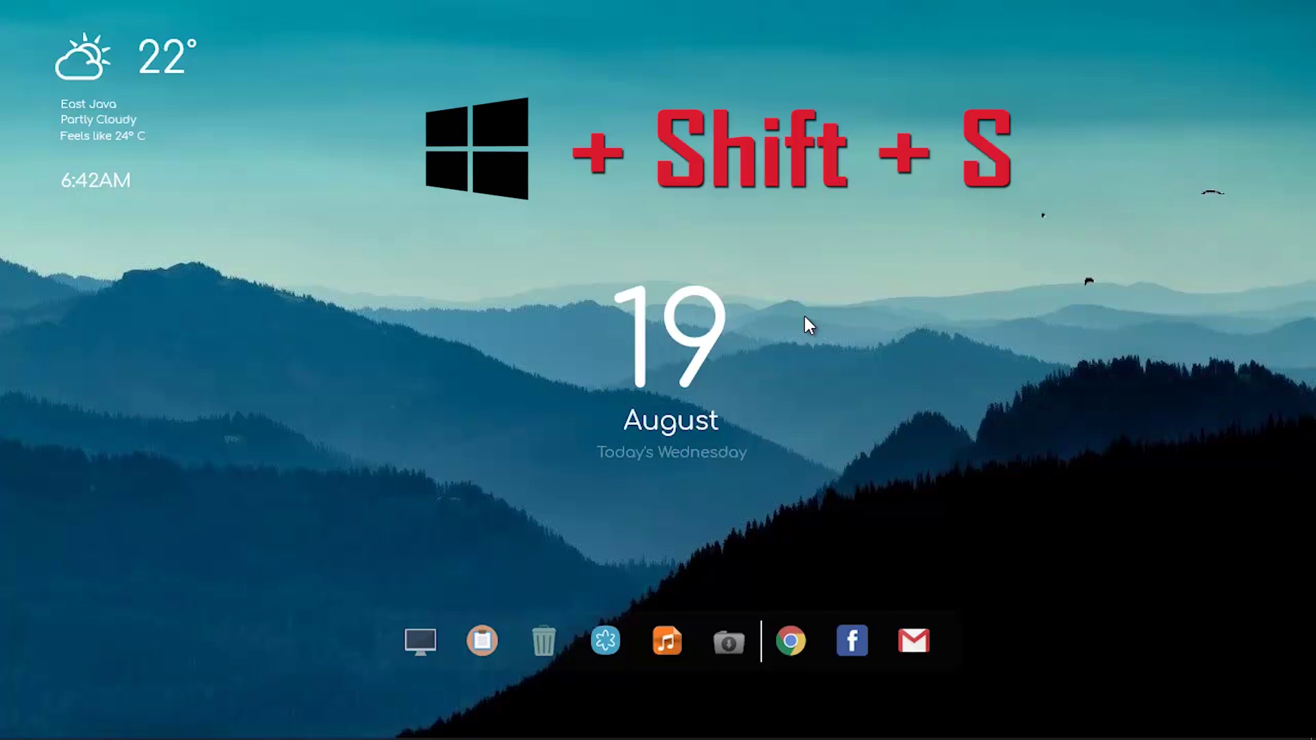
# - Take a rectangular snip around the desktop's date and open it in Snip & Sketch
pyautogui.press('super+shift+s')
pyautogui.moveTo(508, 202); pyautogui.dragTo(844, 549)
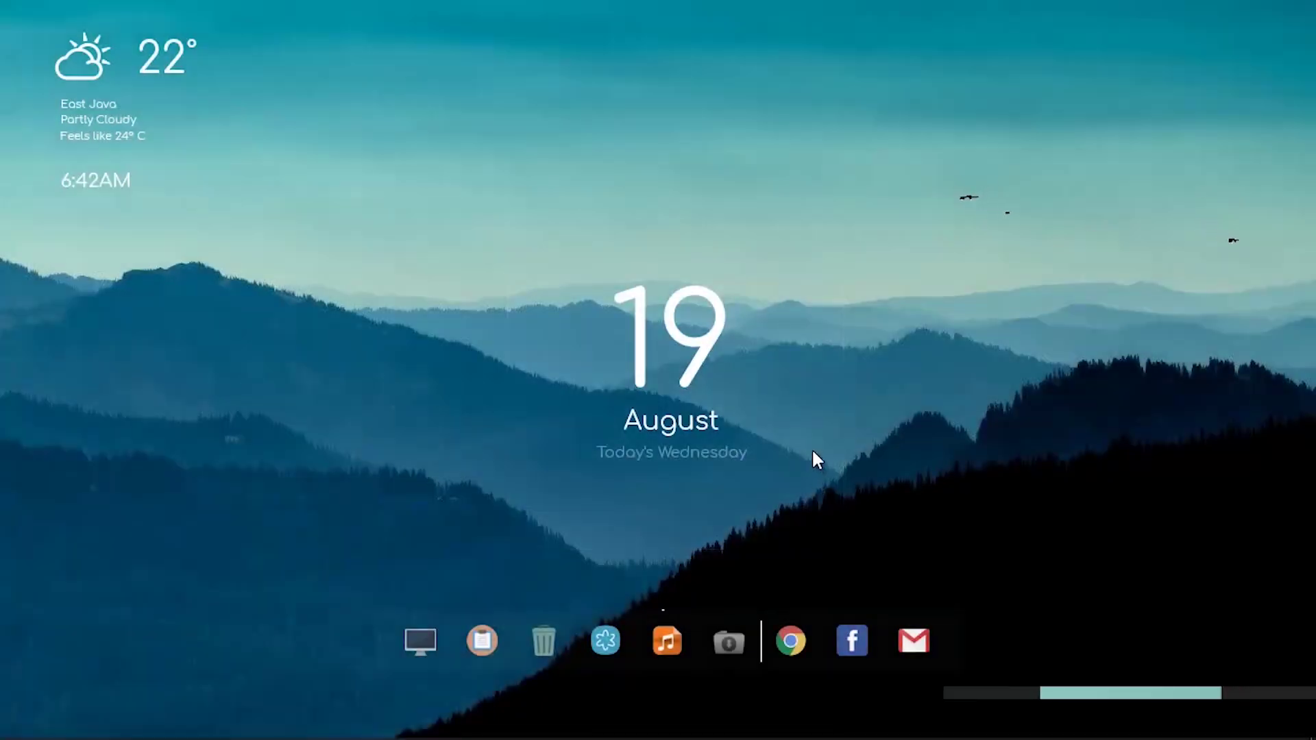
pyautogui.moveTo(925, 438)
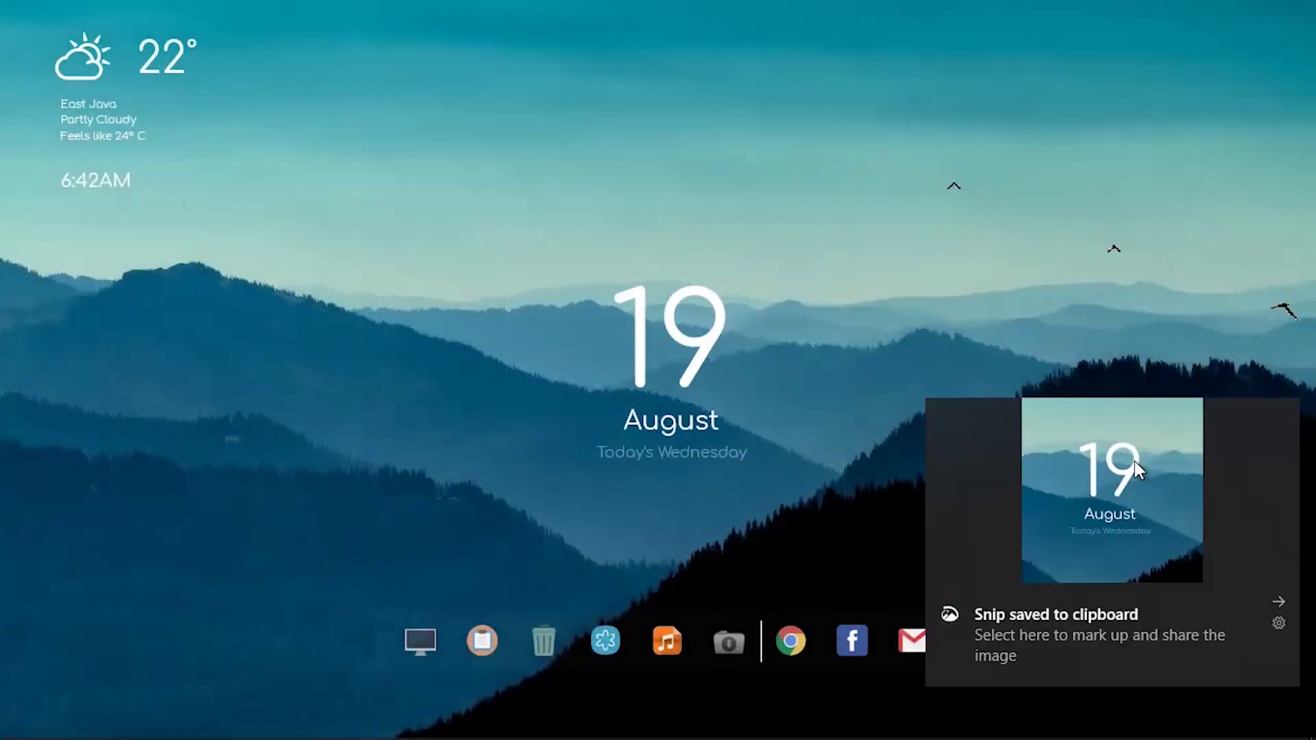
pyautogui.click(1194, 591)
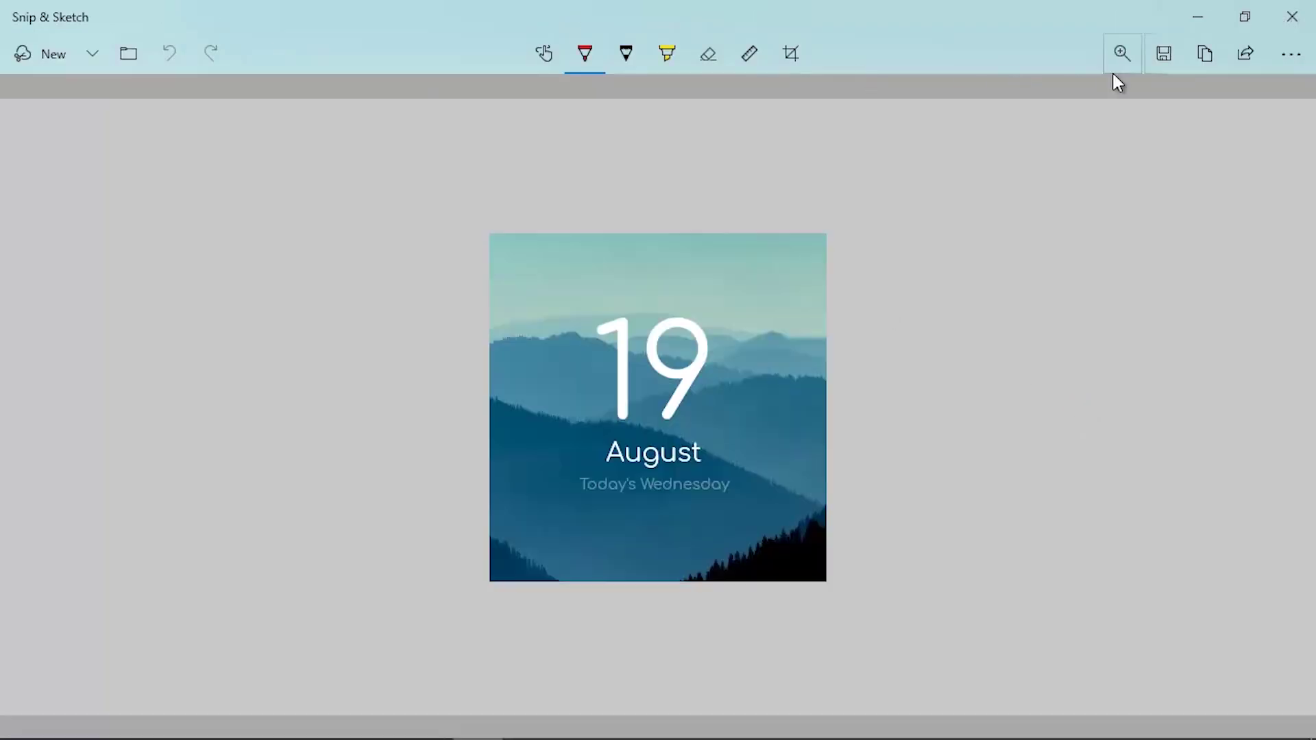
# - Bring up the save dialog for the snip, cancel it, and close Snip & Sketch
pyautogui.click(1164, 54)
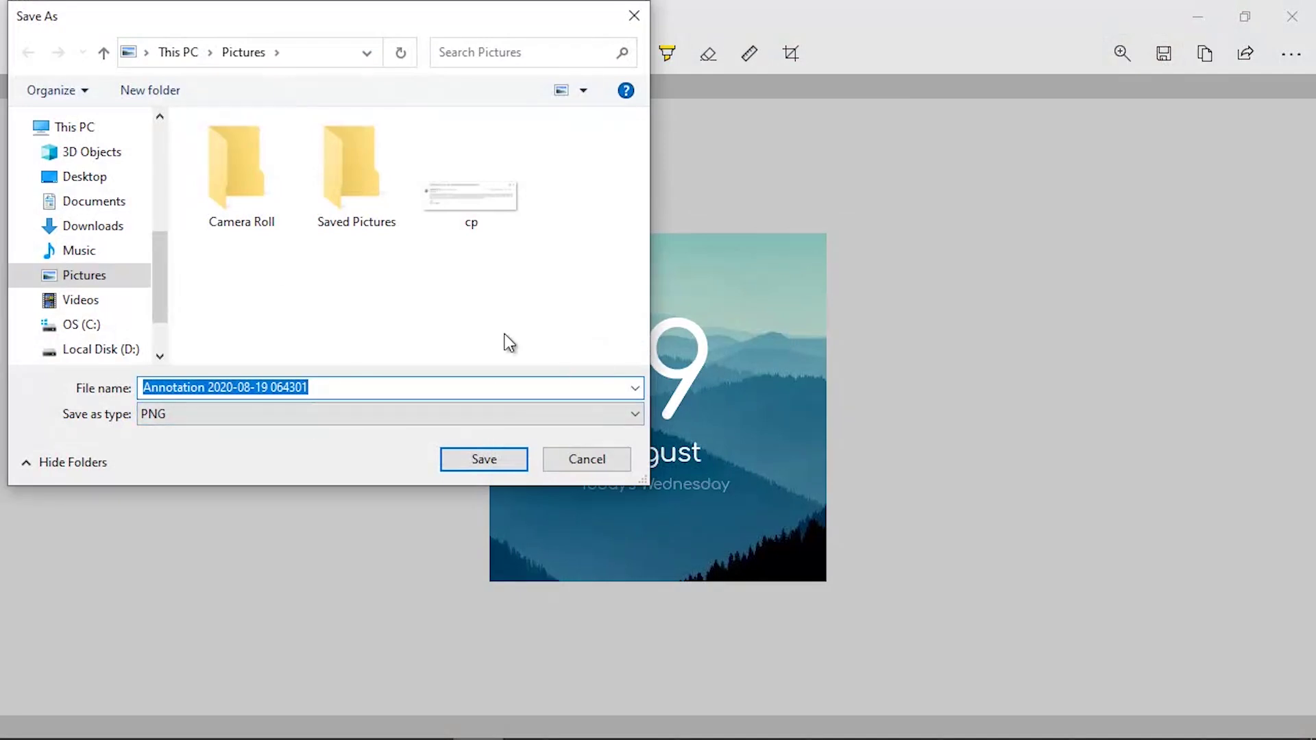
pyautogui.click(605, 460)
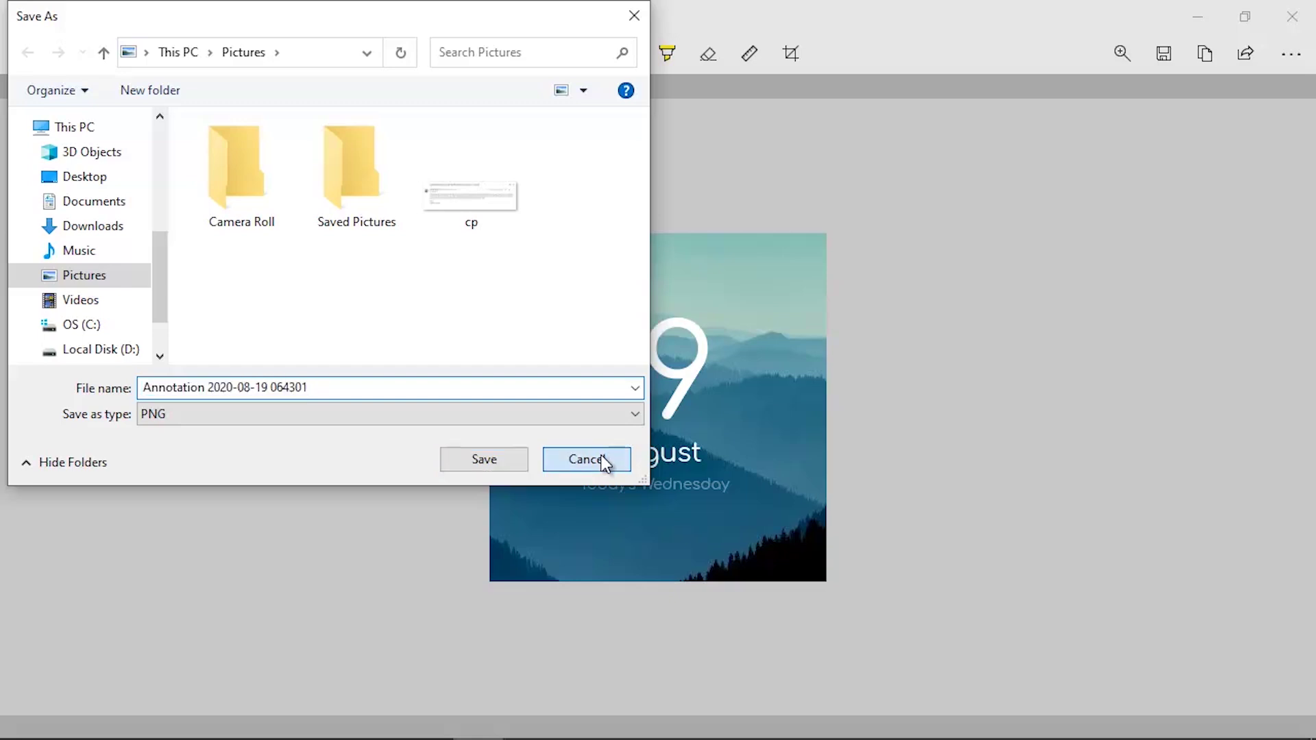
pyautogui.click(1292, 15)
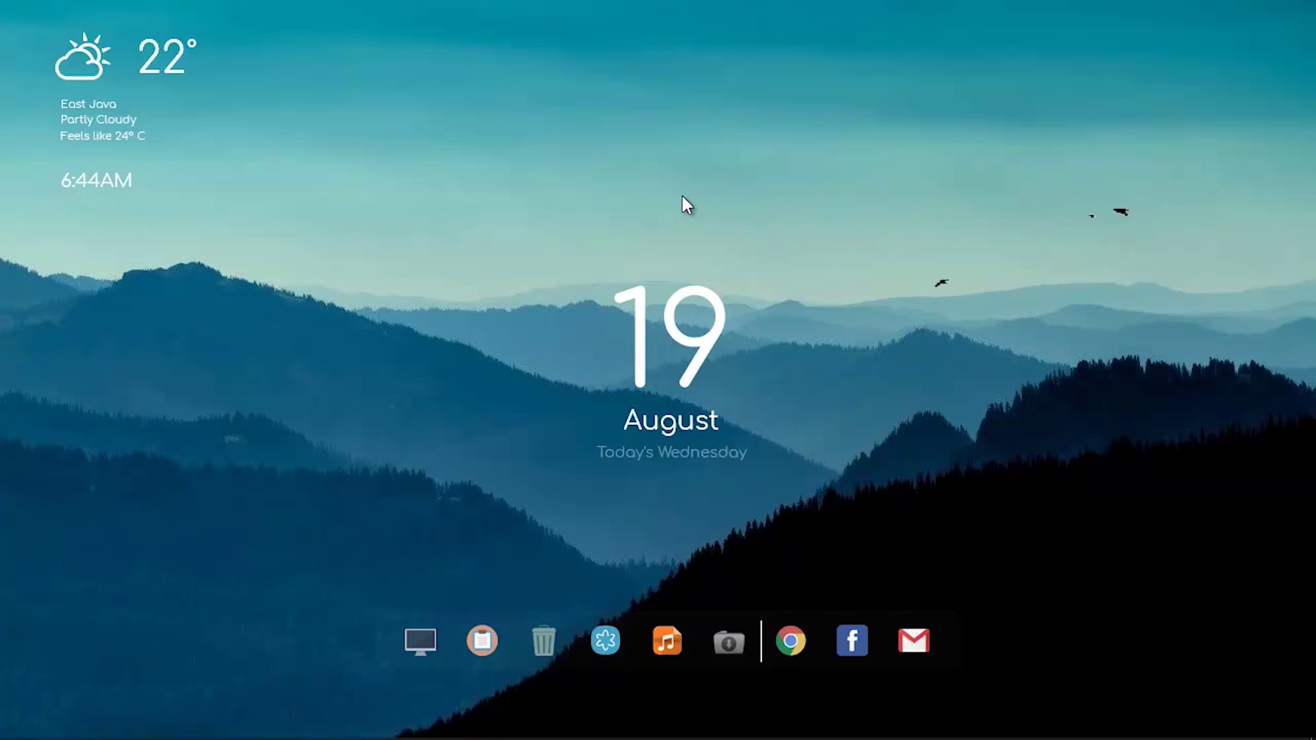
# - Switch to Word and print the blank document with Microsoft Print to PDF, browsing for a save folder
pyautogui.moveTo(312, 735)
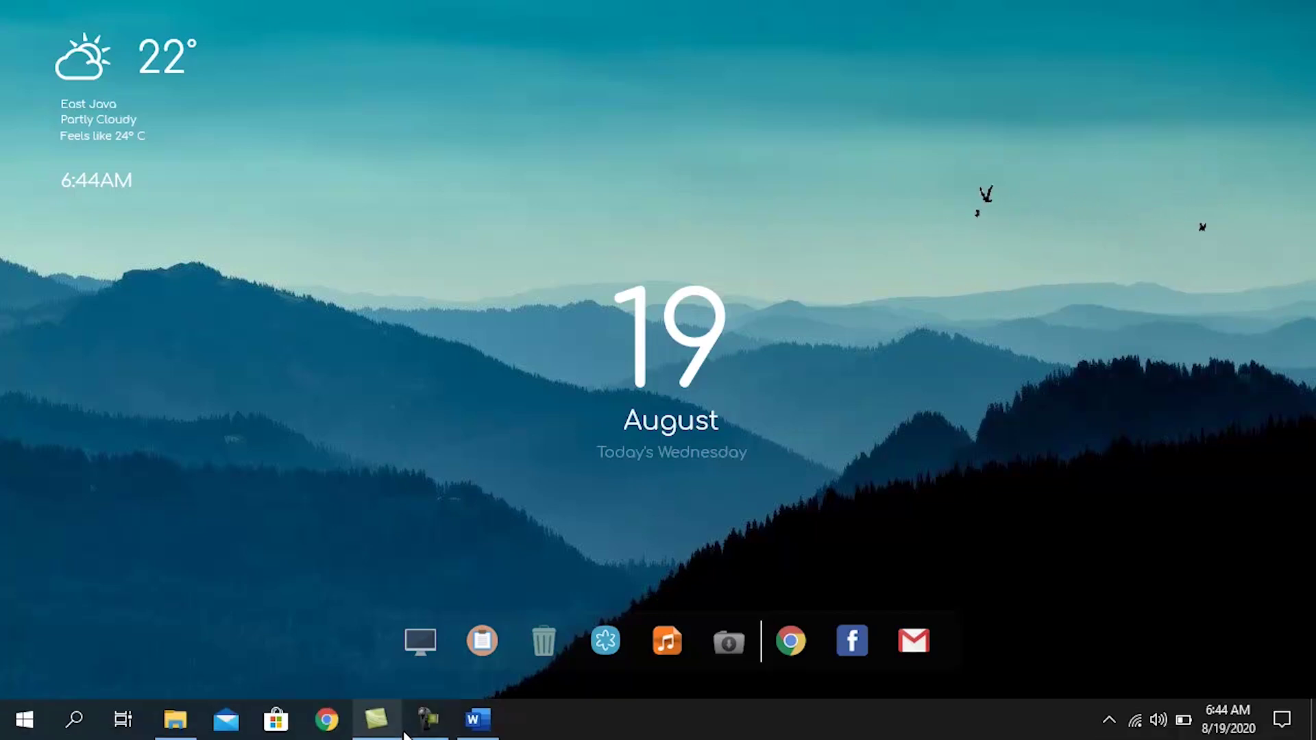
pyautogui.click(487, 723)
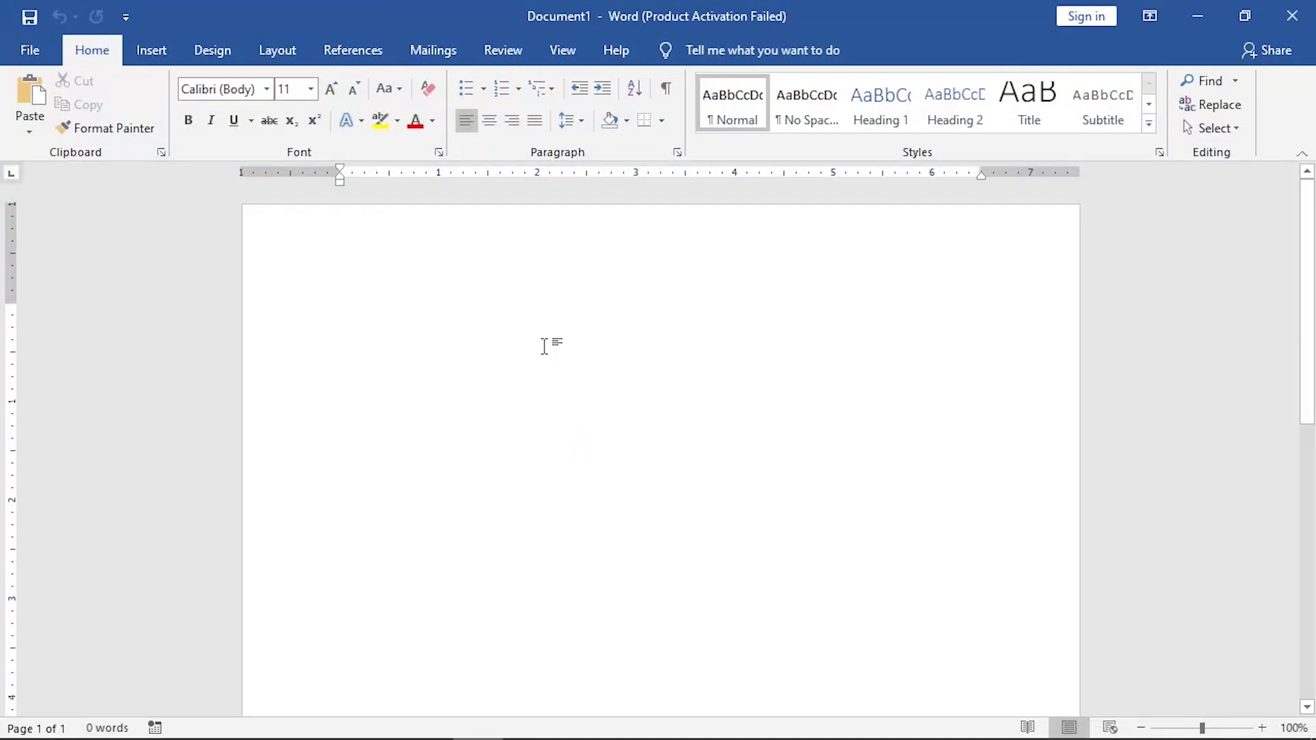
pyautogui.hotkey('ctrl', 'p')
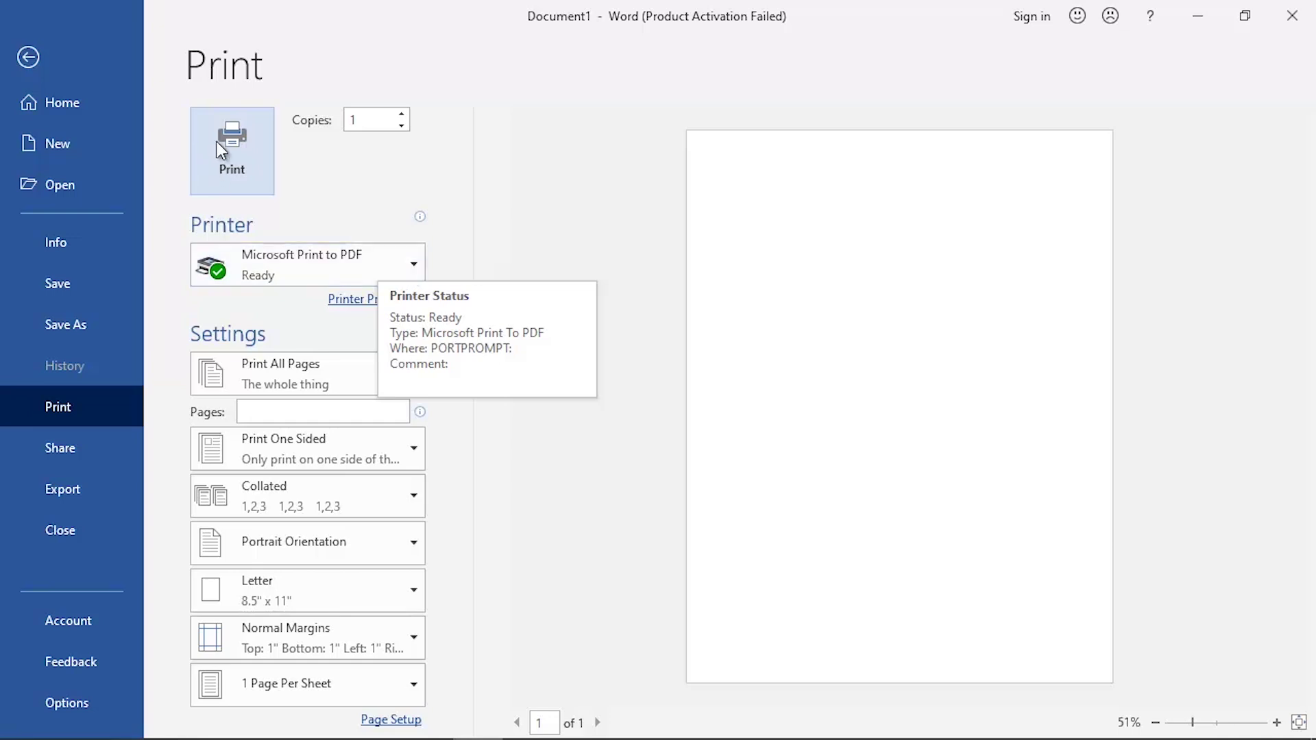
pyautogui.click(243, 153)
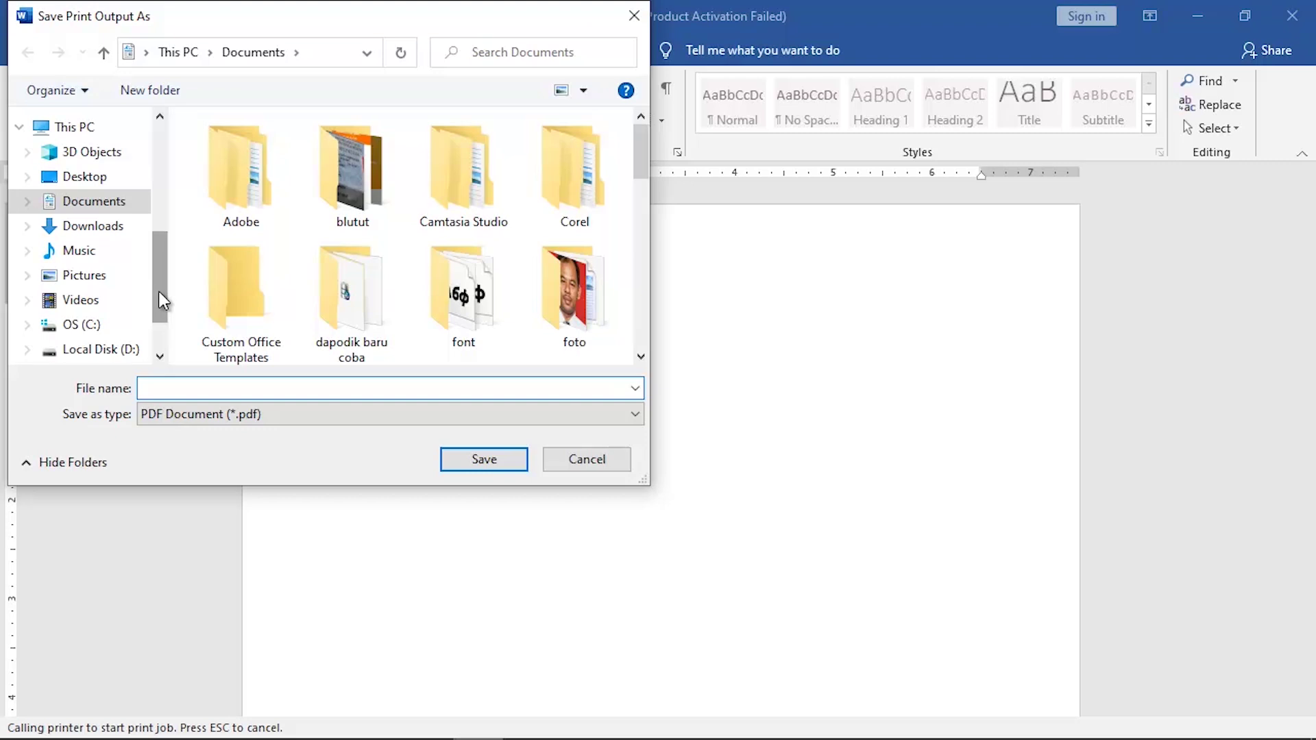
pyautogui.scroll(-2, 159, 291)
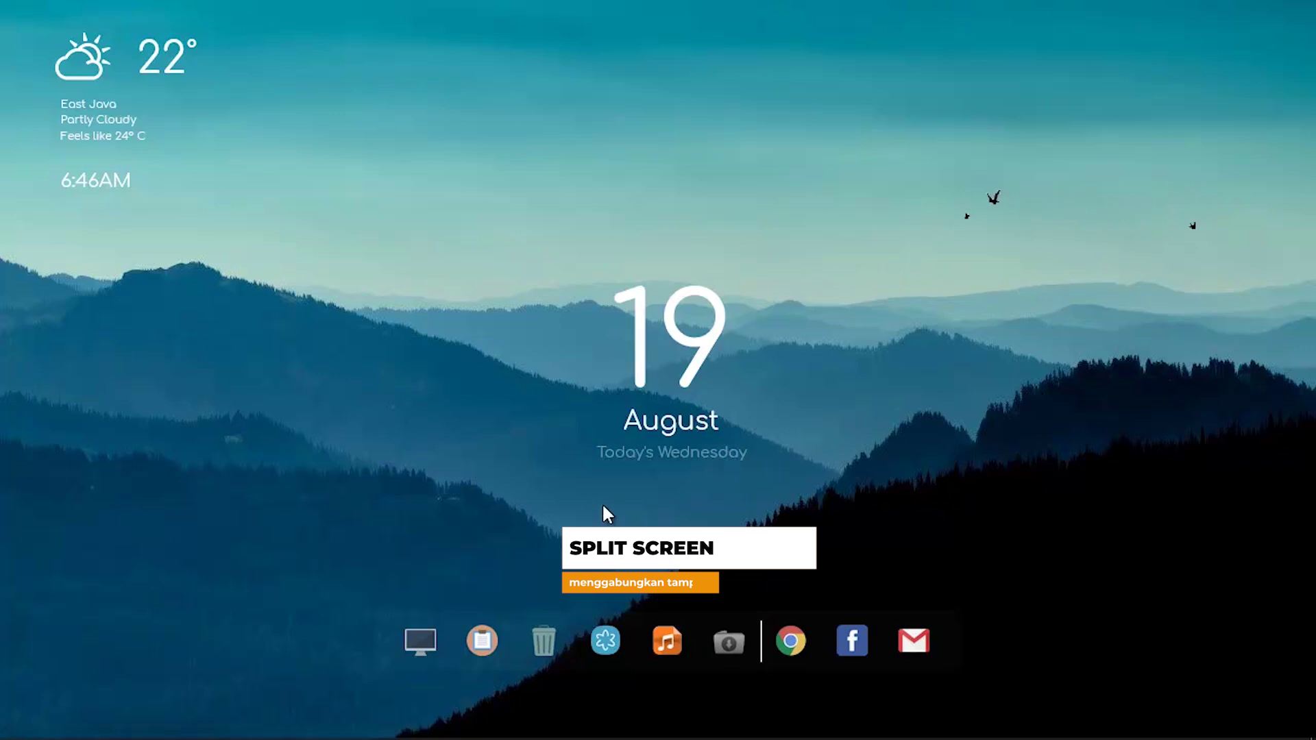
# - Split the screen with Chrome on the left half and the Local Disk (E:) window on the right, and widen Chrome's share
pyautogui.moveTo(538, 735)
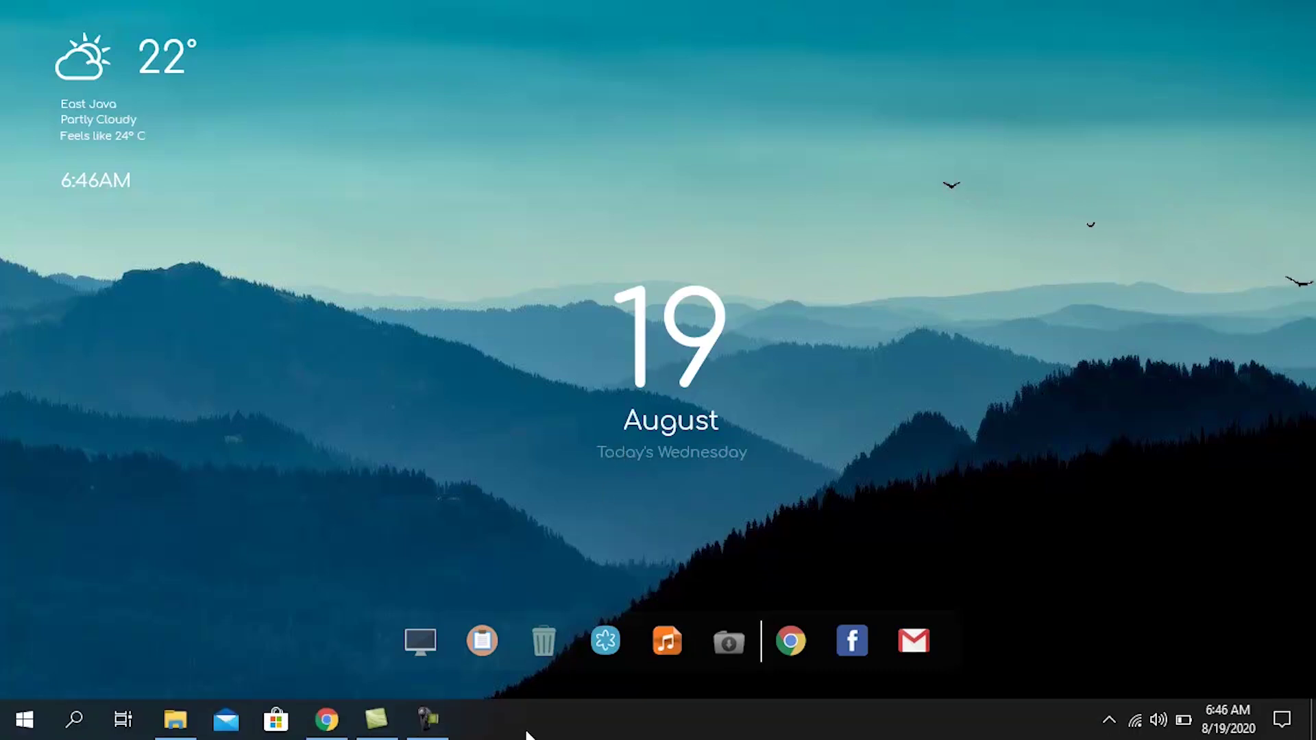
pyautogui.click(326, 730)
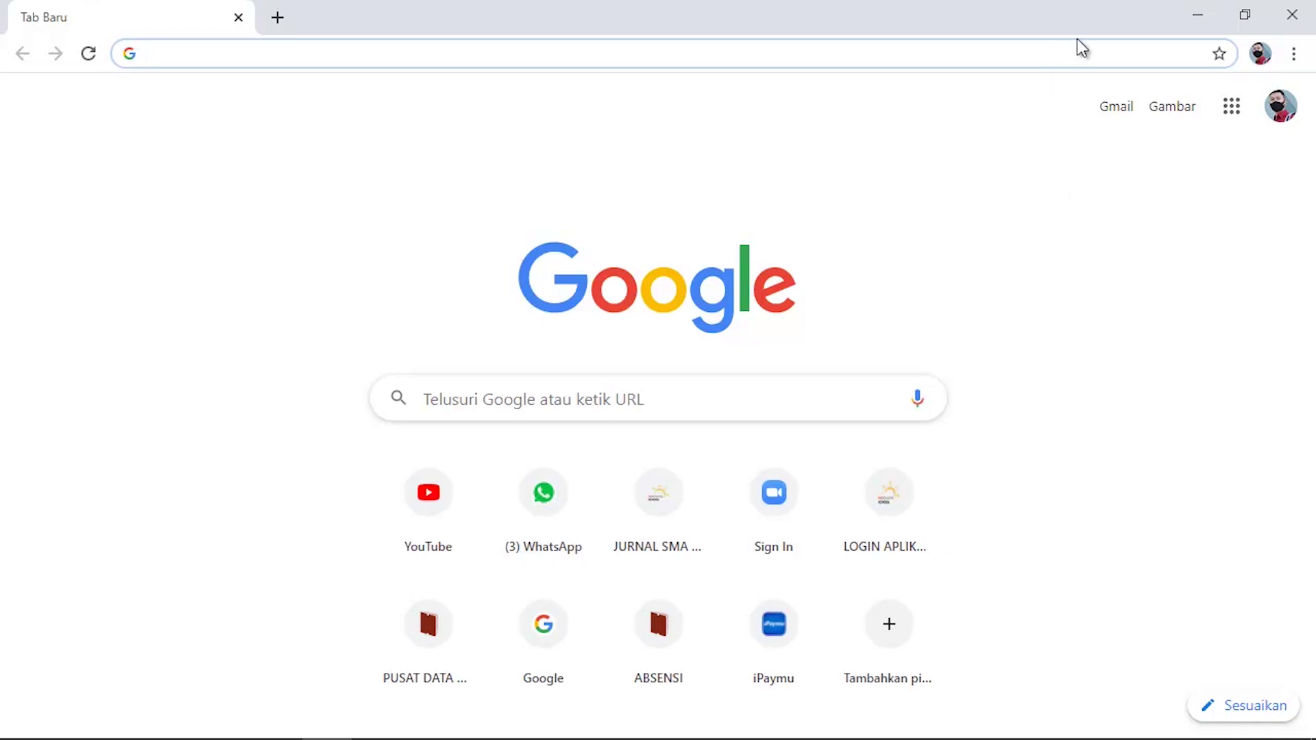
pyautogui.click(1260, 21)
pyautogui.moveTo(873, 68); pyautogui.dragTo(1, 105)
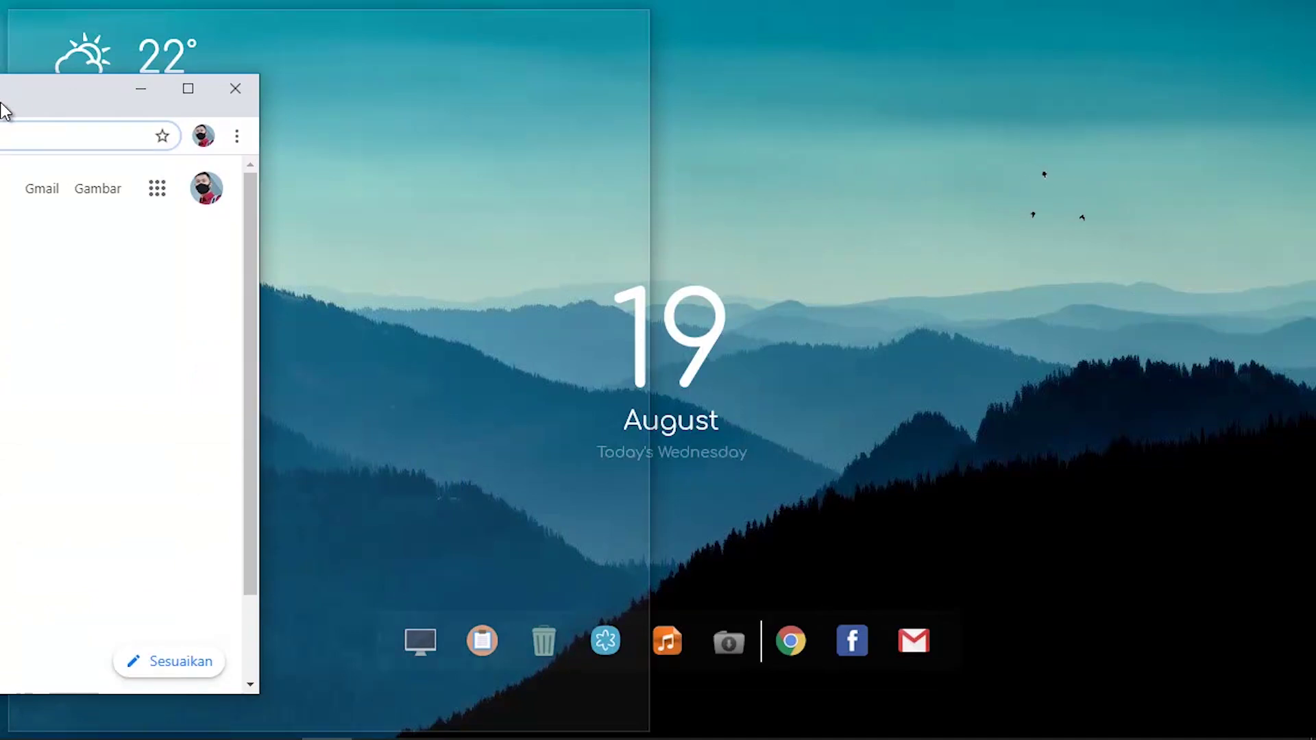
pyautogui.moveTo(3, 110); pyautogui.dragTo(4, 104)
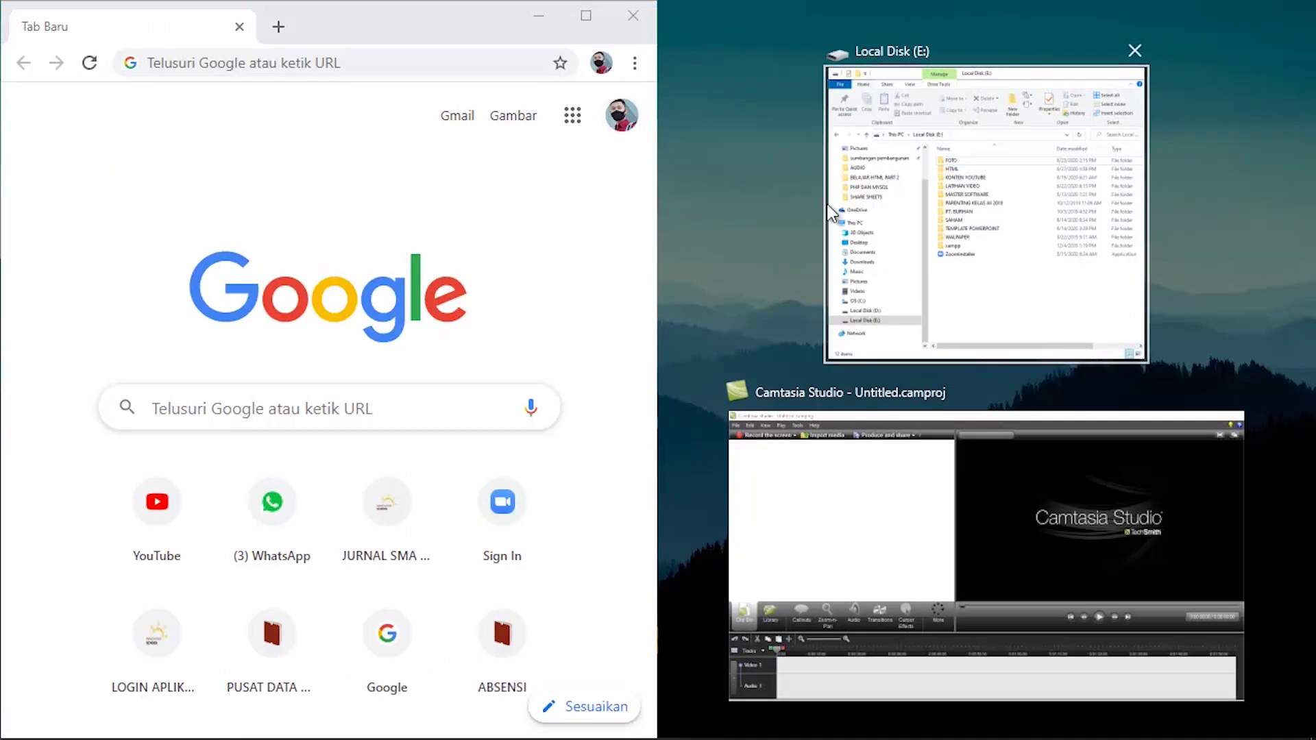
pyautogui.click(990, 252)
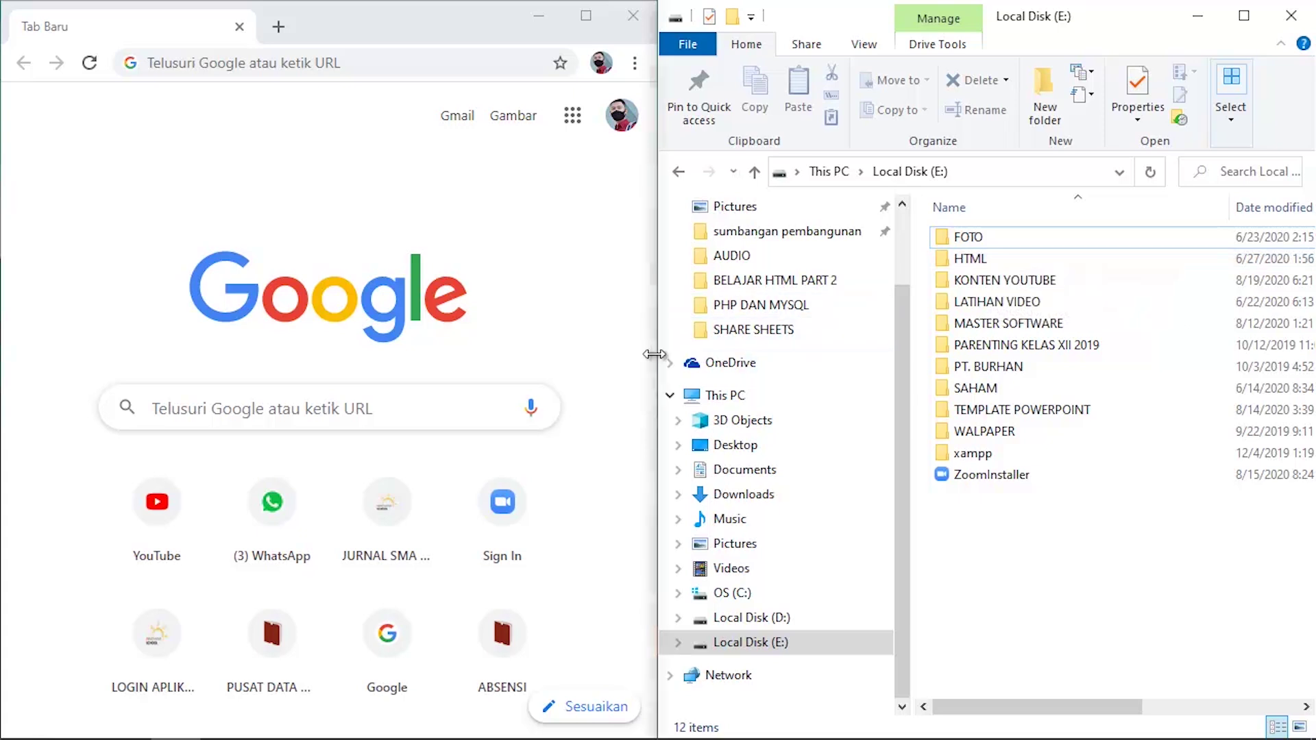
pyautogui.moveTo(653, 353); pyautogui.dragTo(865, 359)
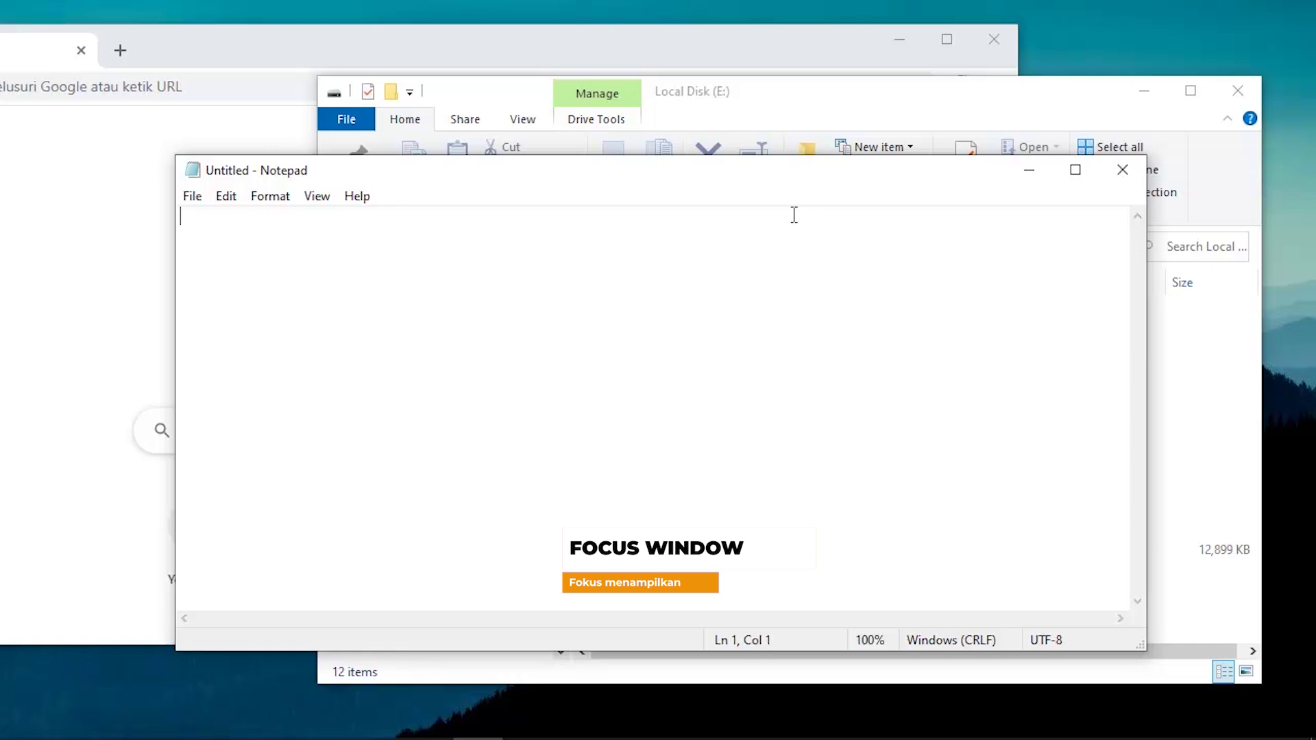
# - Shake the Notepad window to minimize all other windows, and shake it again to restore them
pyautogui.moveTo(730, 186); pyautogui.dragTo(727, 206)
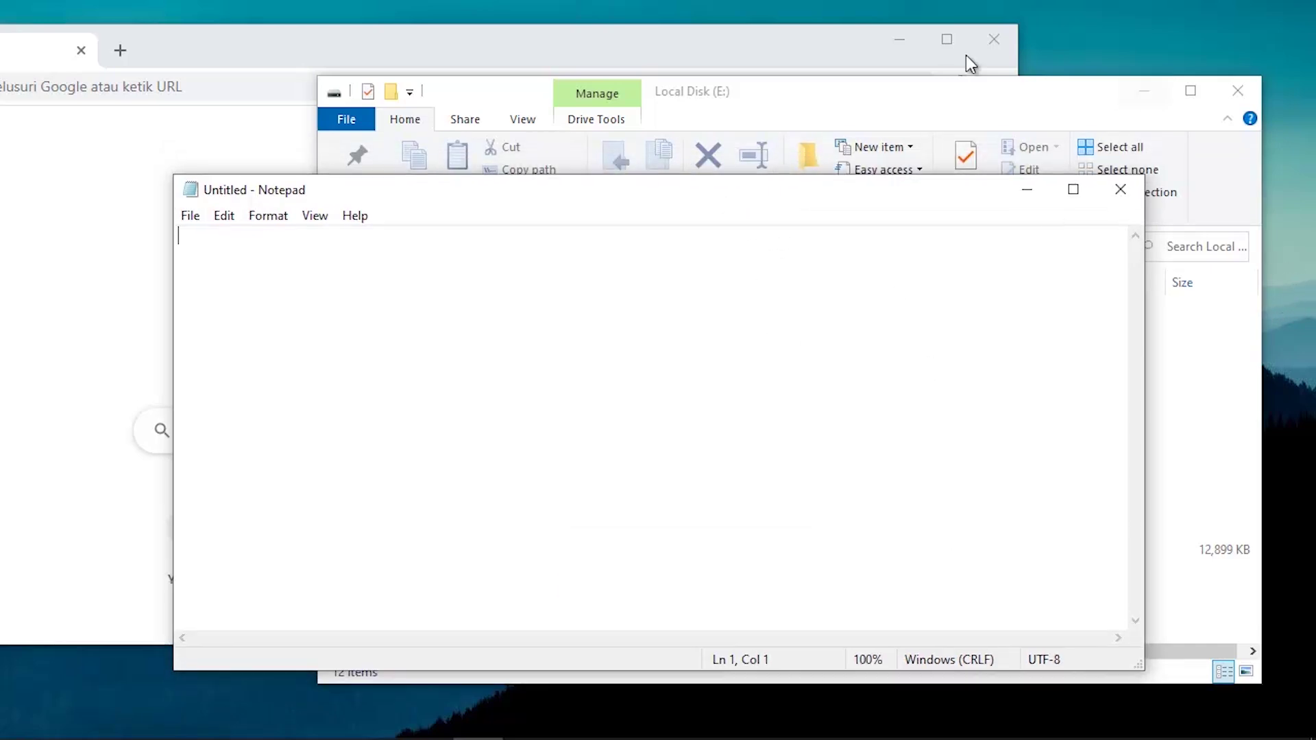
pyautogui.moveTo(632, 200); pyautogui.dragTo(582, 206)
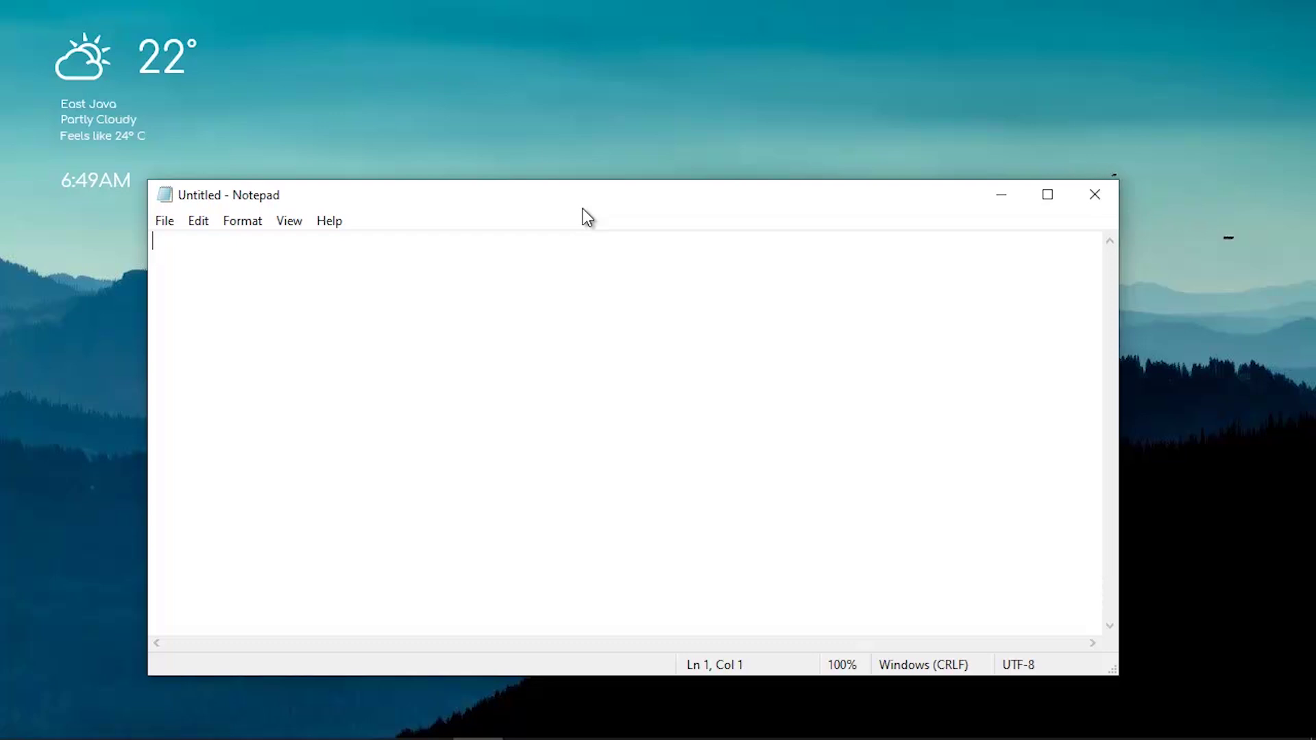
pyautogui.moveTo(607, 208)
pyautogui.mouseDown()
pyautogui.moveTo(577, 204)
pyautogui.moveTo(612, 209)
pyautogui.mouseUp()
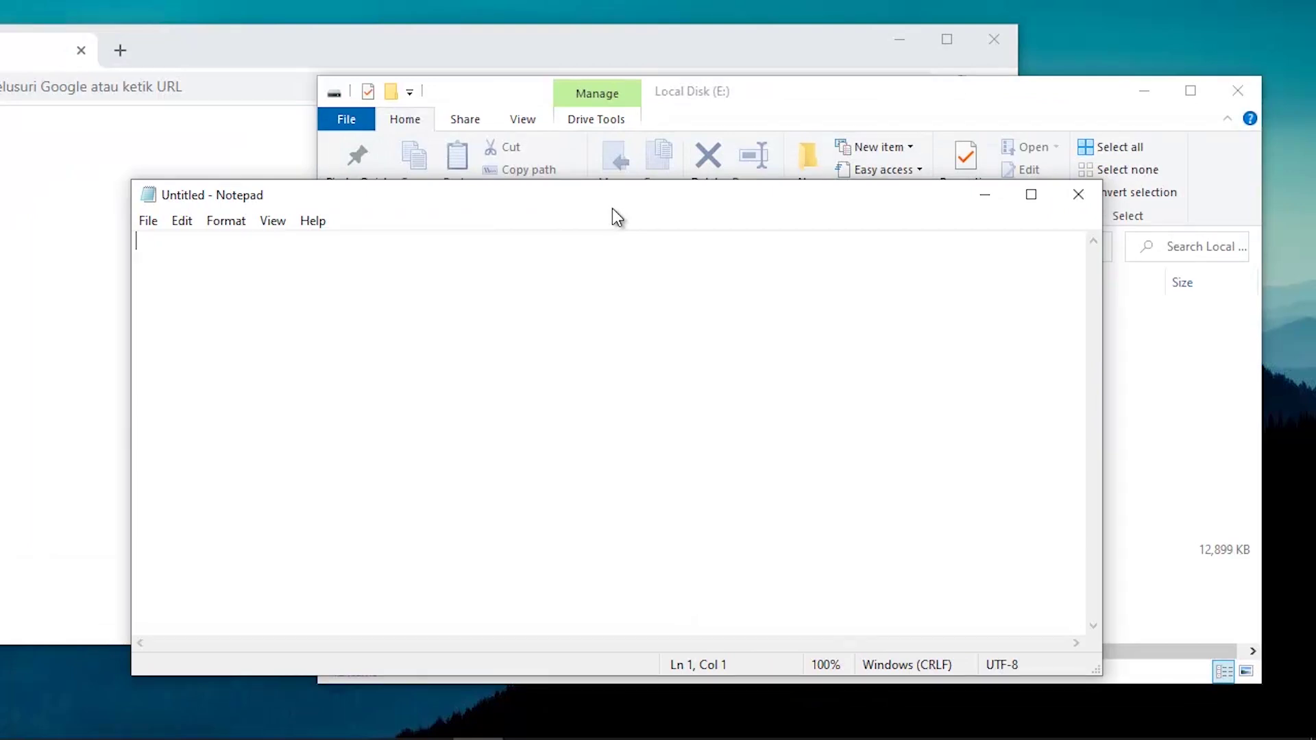
# - Shake the Local Disk (E:) window to hide all other windows, and shake it again to bring them back
pyautogui.click(774, 102)
pyautogui.moveTo(832, 97); pyautogui.dragTo(740, 136)
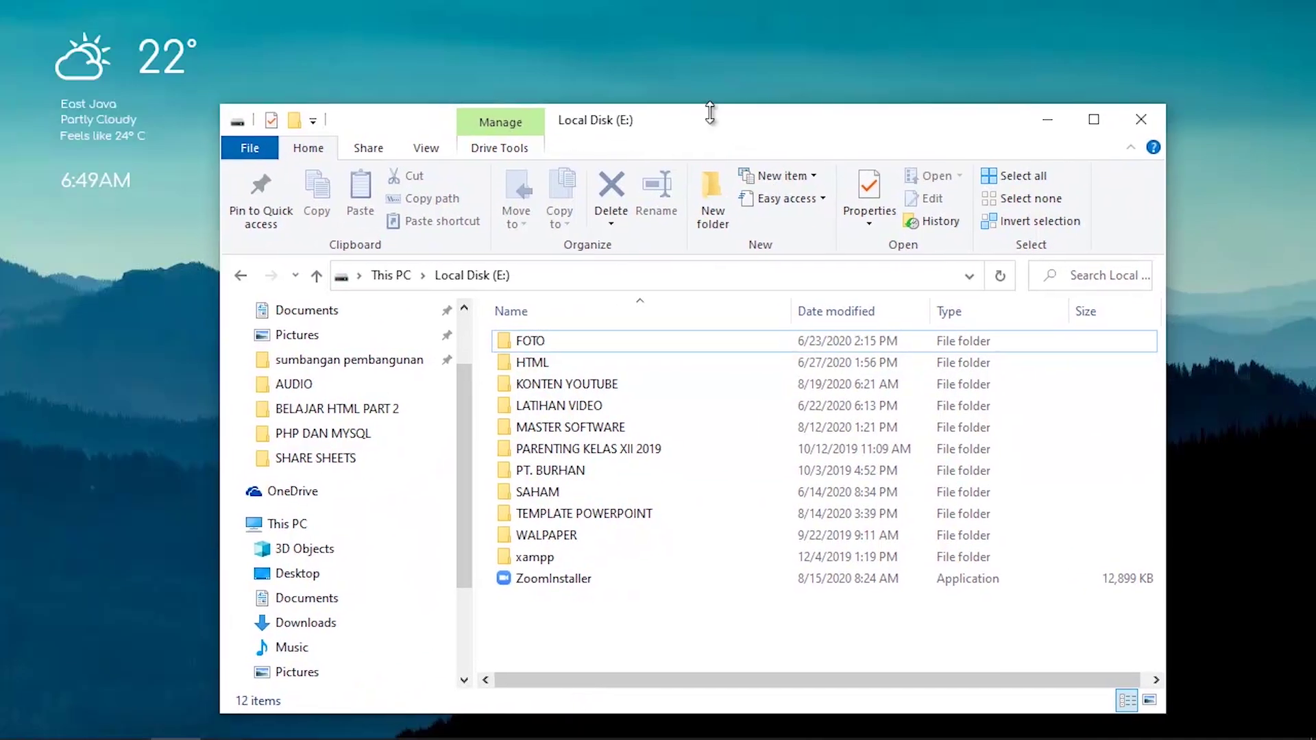
pyautogui.moveTo(698, 126); pyautogui.dragTo(706, 110)
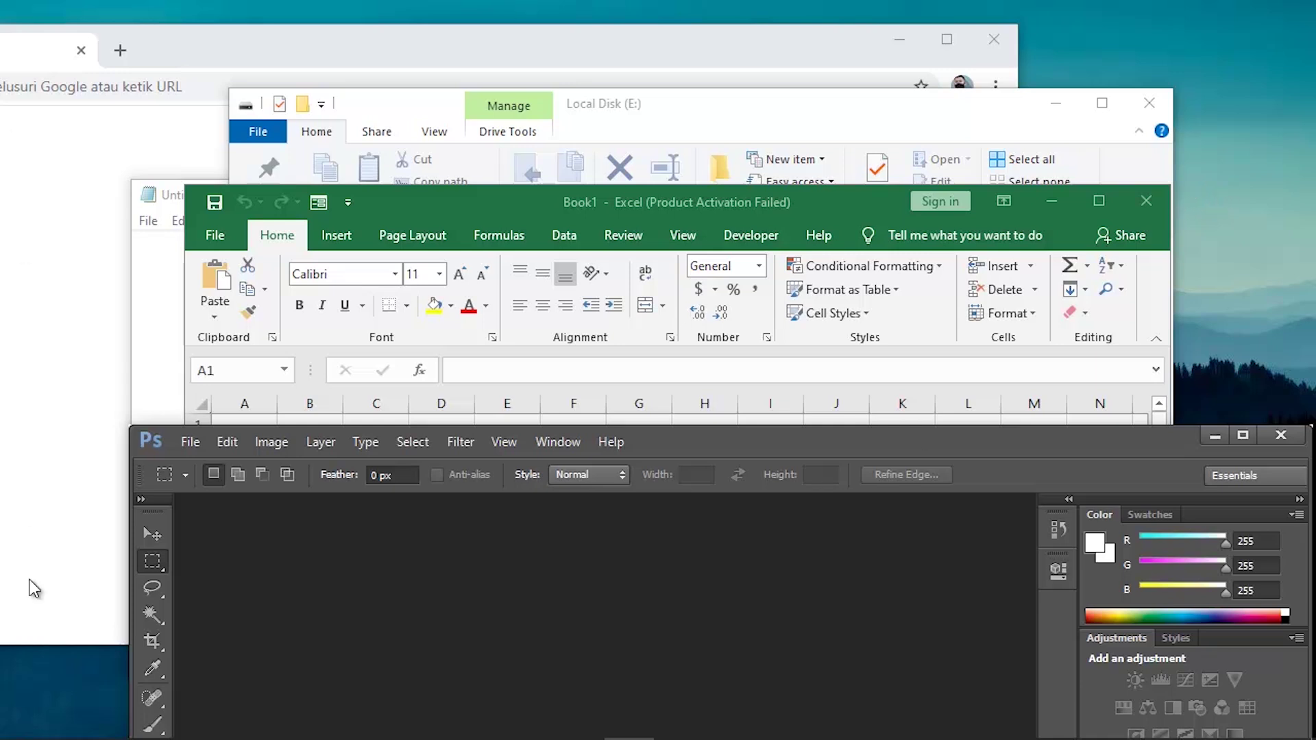
# - Display all open windows in Task View
pyautogui.moveTo(96, 737)
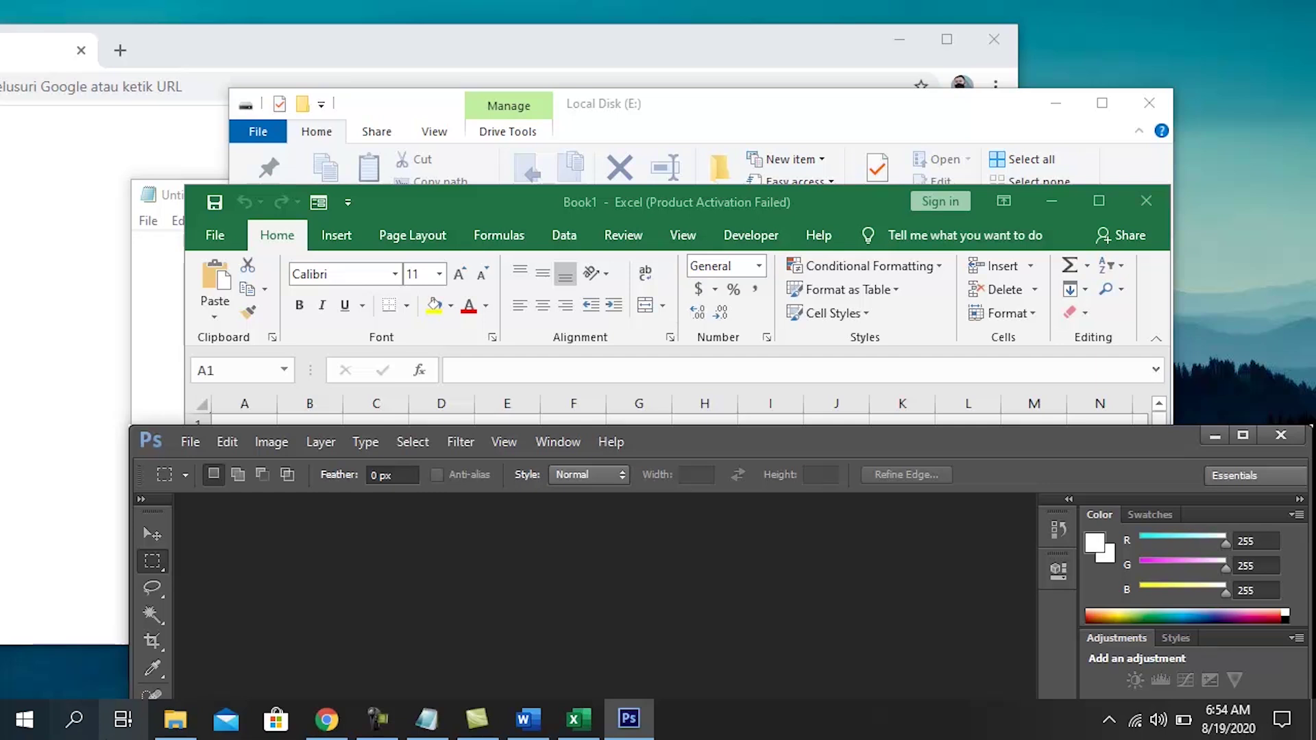
pyautogui.click(122, 720)
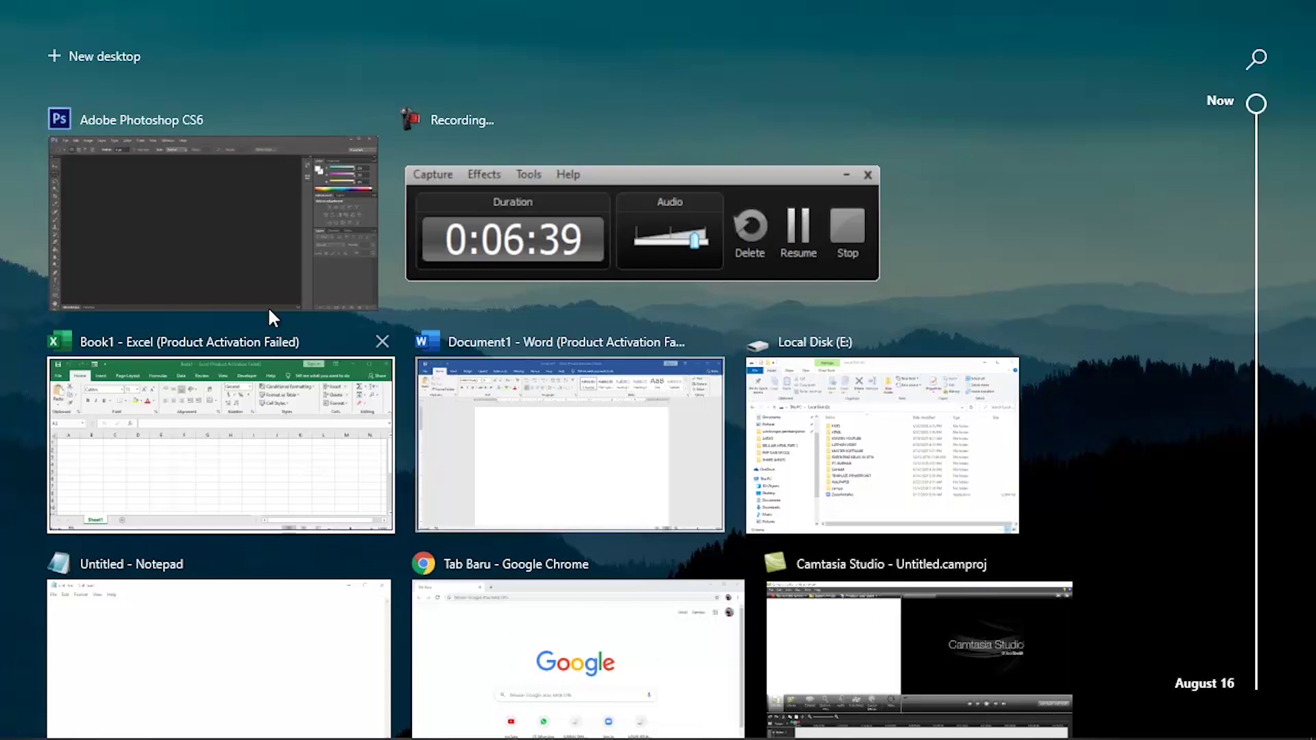
# - Add a second virtual desktop, return to Desktop 1, and browse its open windows in Task View
pyautogui.click(88, 59)
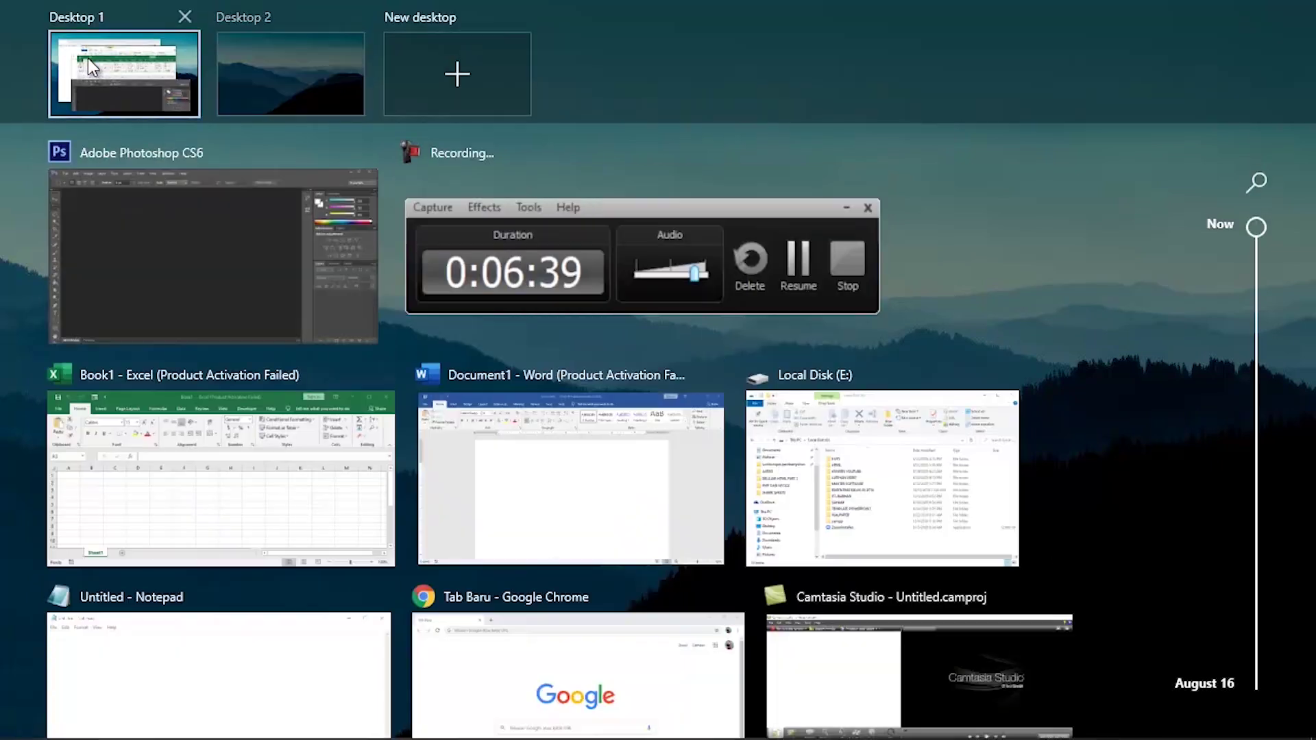
pyautogui.click(88, 57)
pyautogui.click(124, 721)
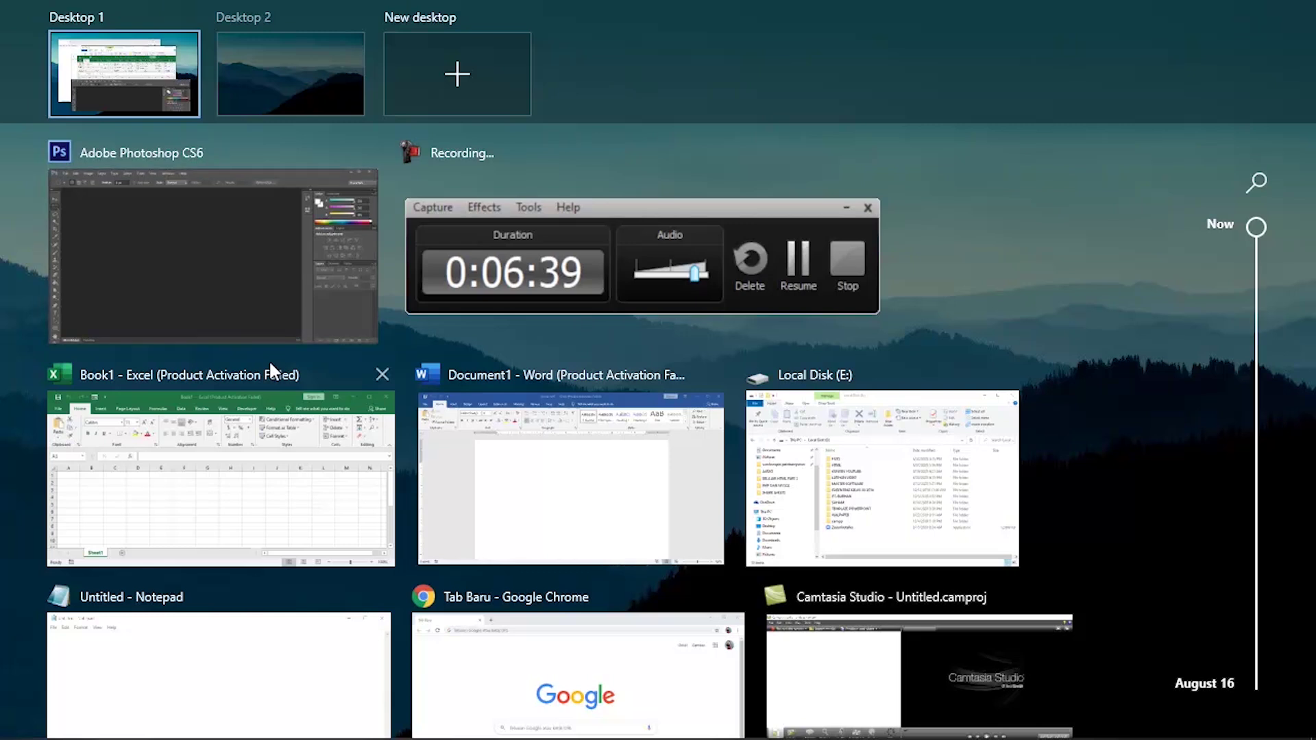
pyautogui.scroll(-5, 685, 574)
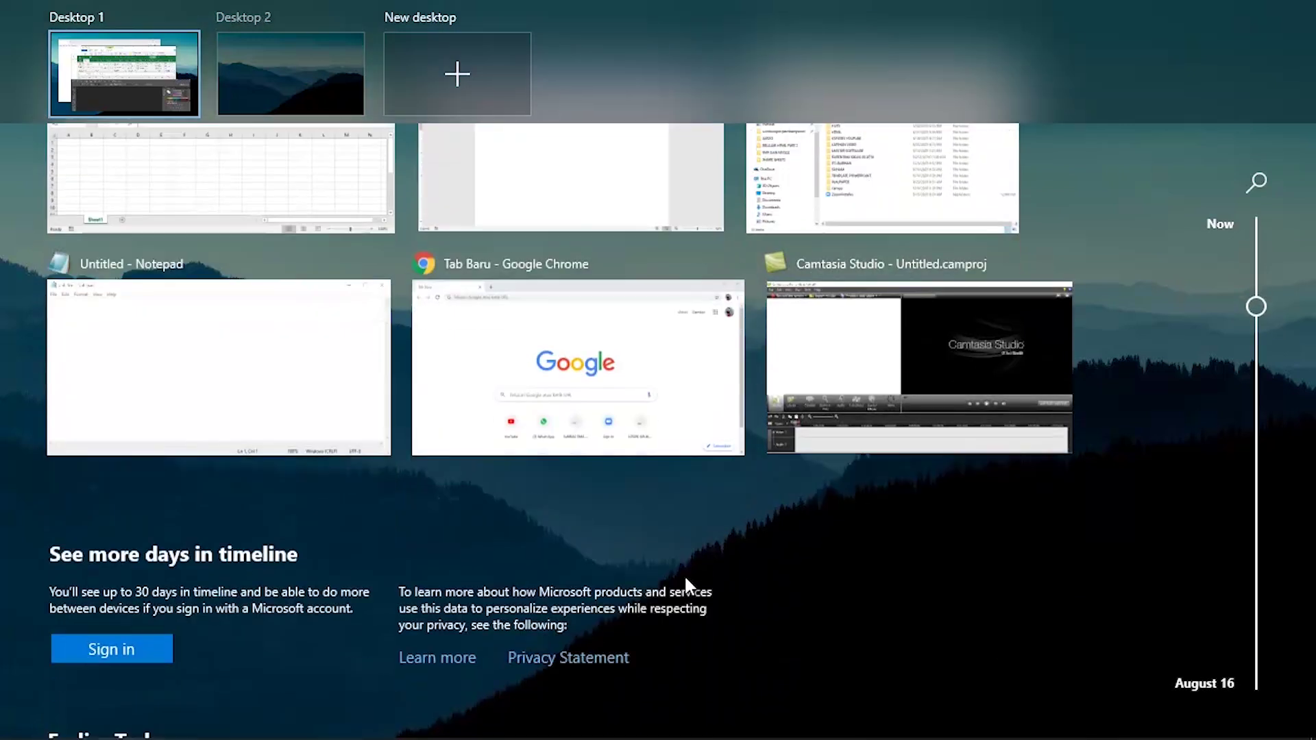
pyautogui.scroll(5, 460, 552)
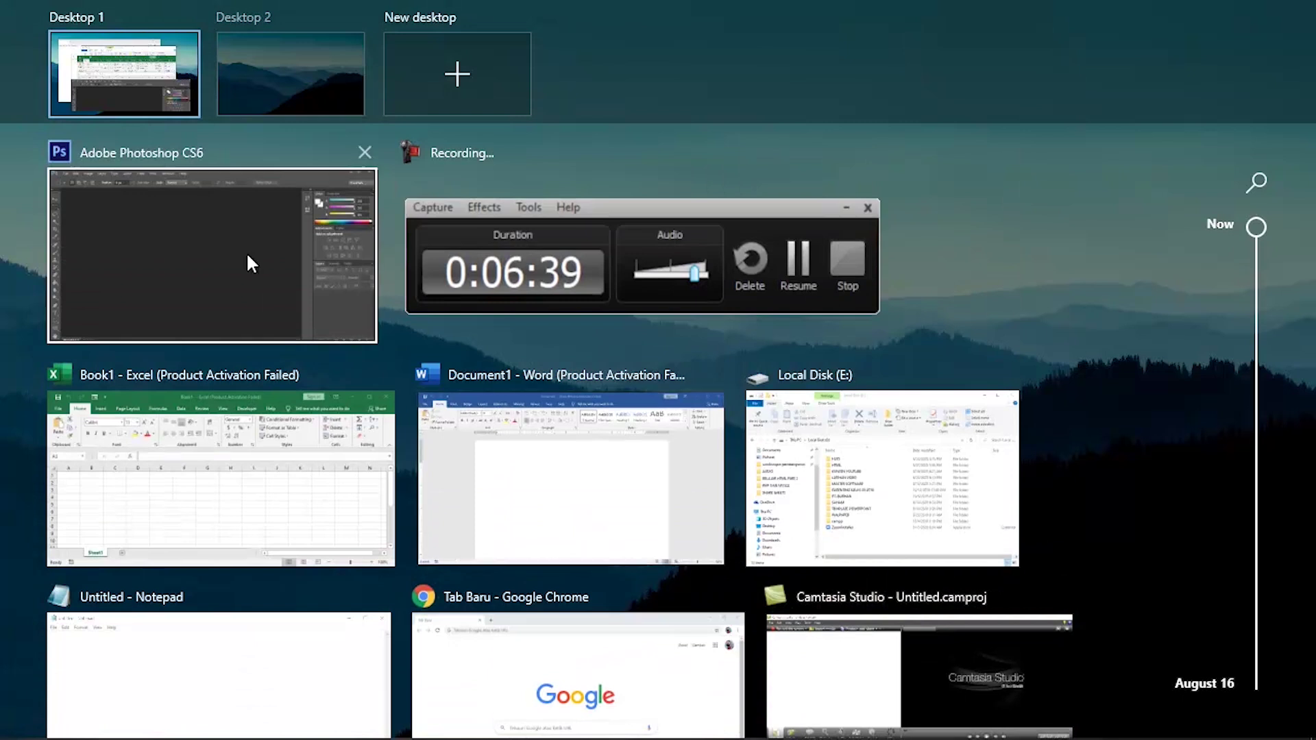
# - Move the Adobe Photoshop CS6 and Camtasia Studio windows from Desktop 1 to Desktop 2
pyautogui.click(211, 181)
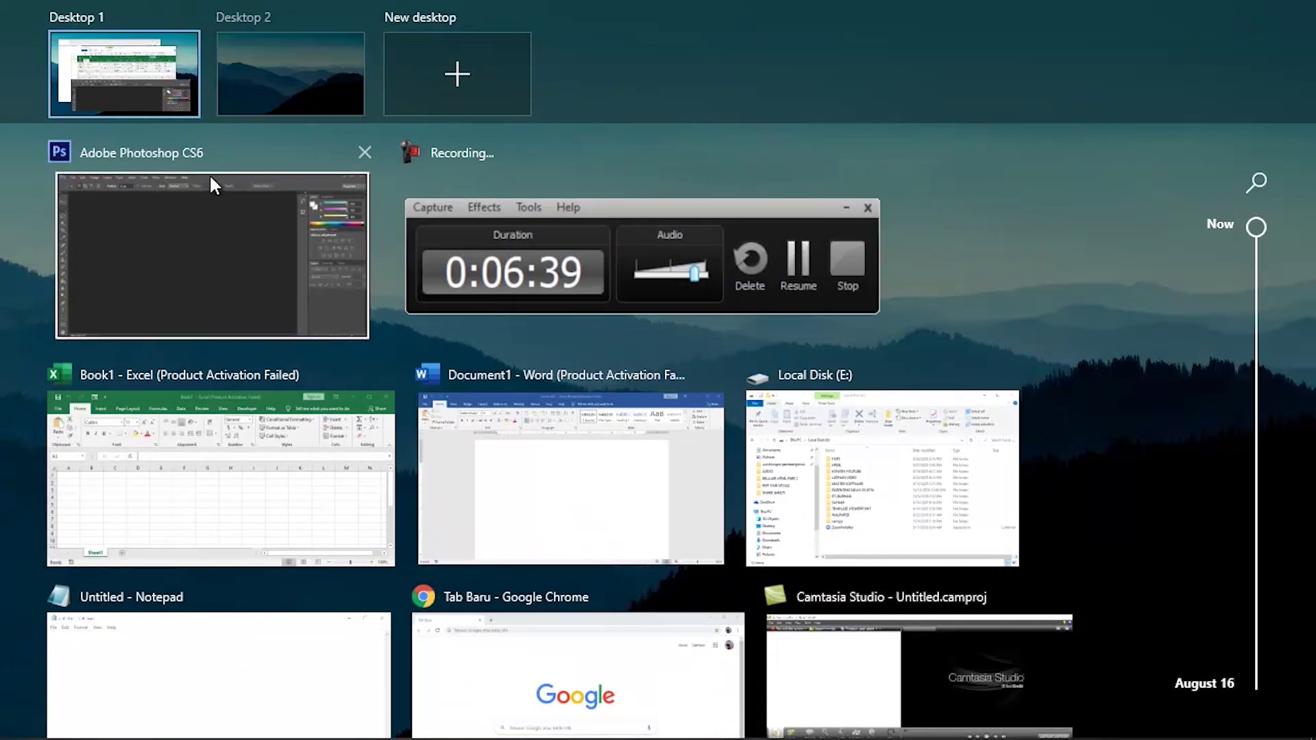
pyautogui.moveTo(211, 177); pyautogui.dragTo(321, 48)
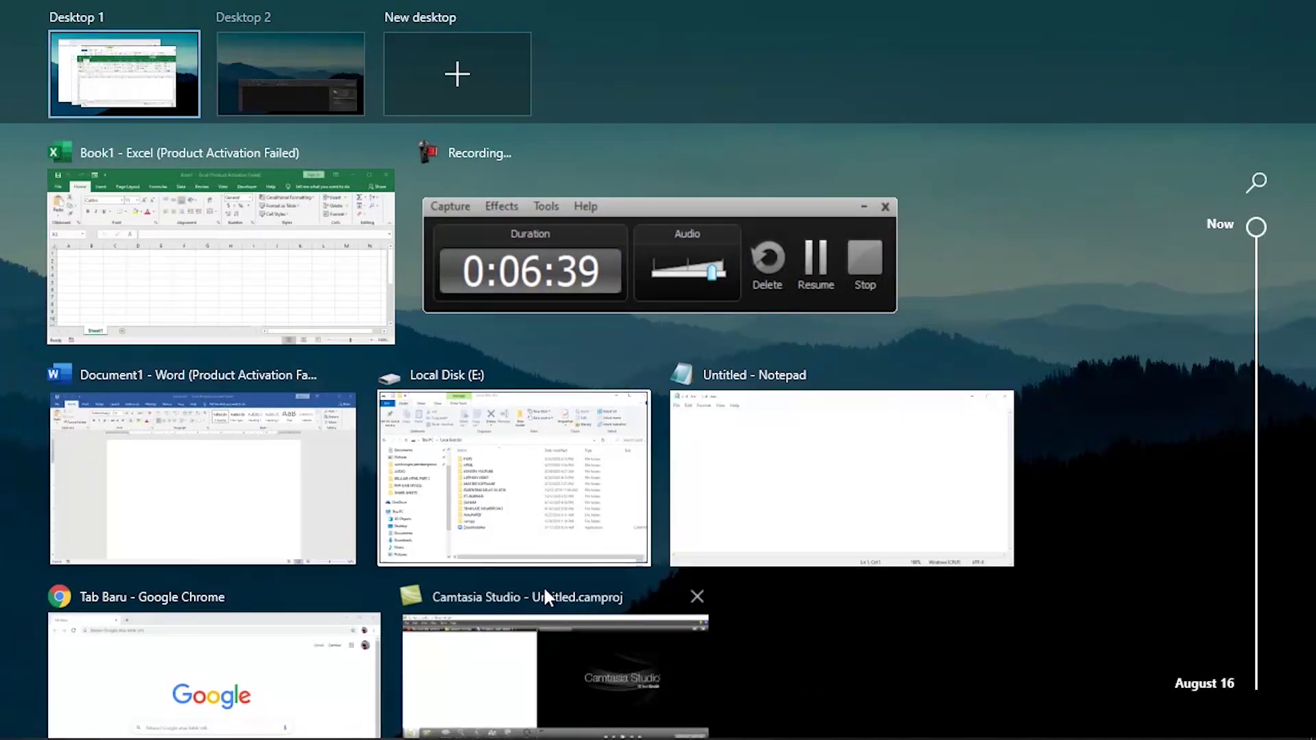
pyautogui.moveTo(547, 657); pyautogui.dragTo(305, 56)
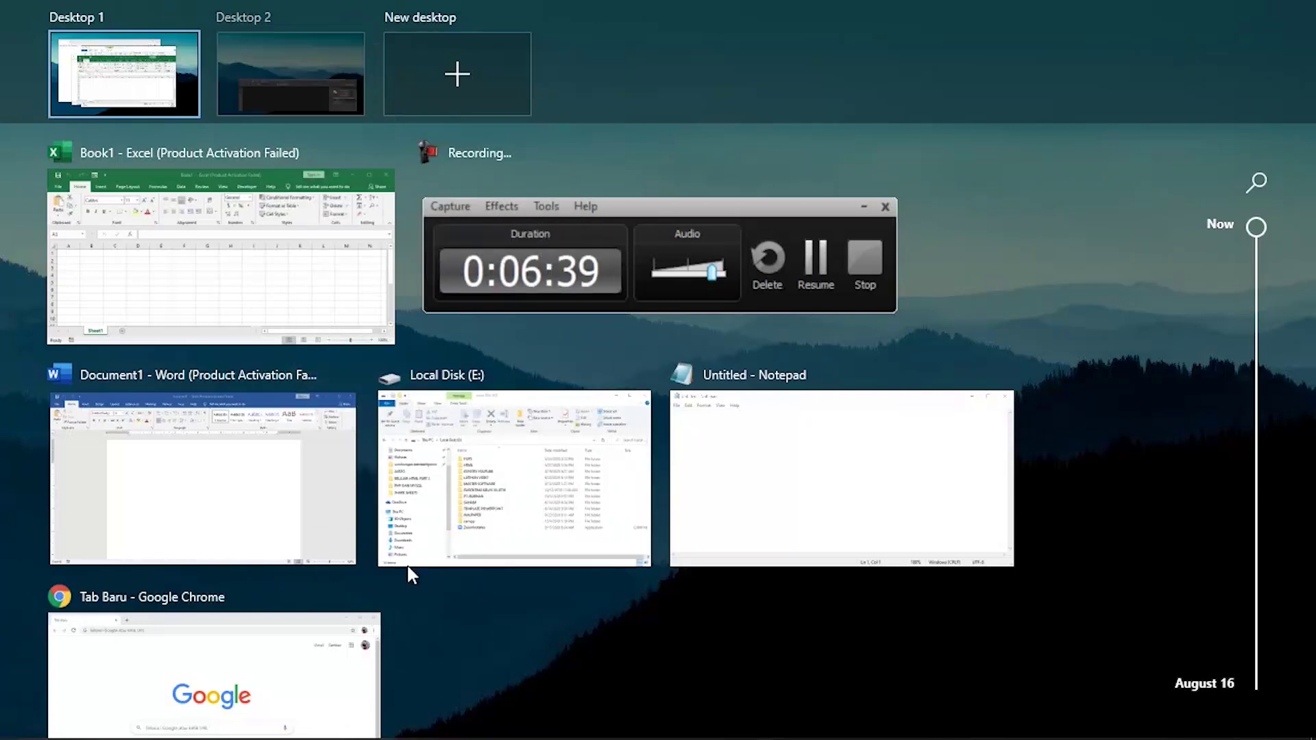
# - View the Camtasia Studio and Photoshop windows on Desktop 2, and switch back to Desktop 1
pyautogui.click(255, 82)
pyautogui.moveTo(432, 730)
pyautogui.click(434, 611)
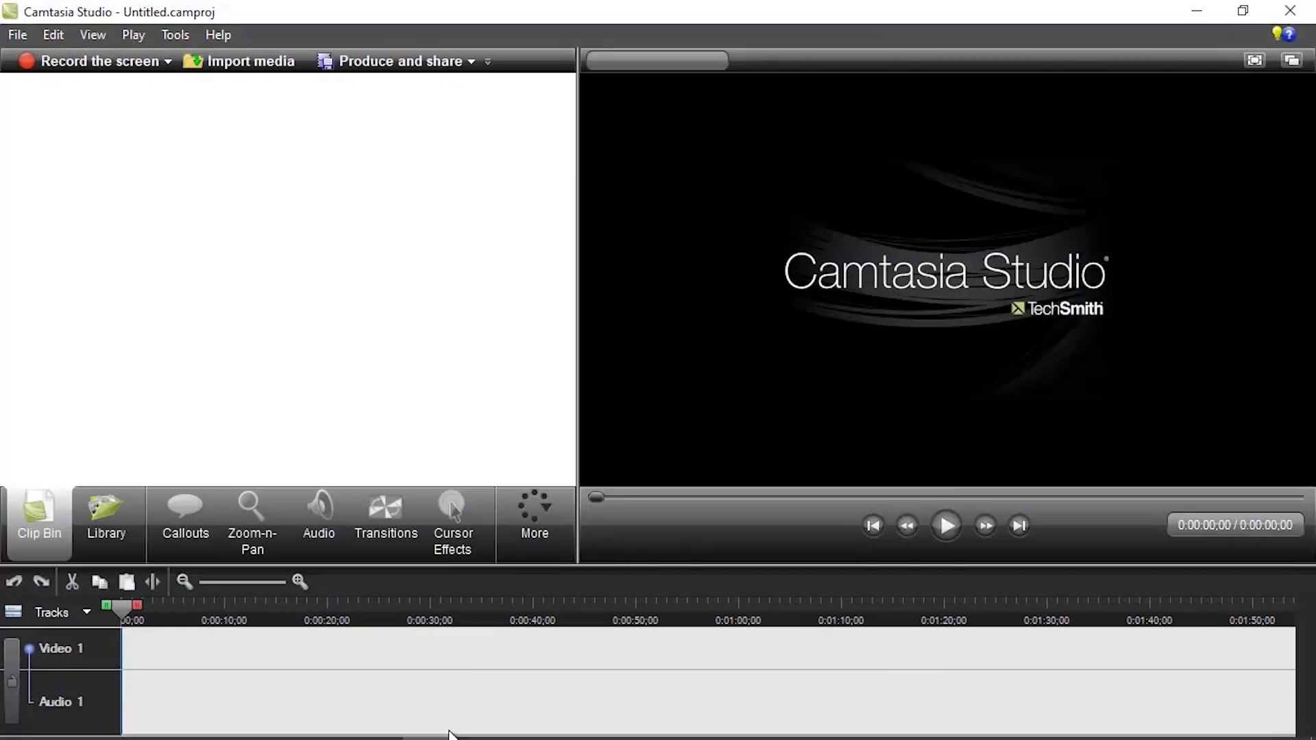
pyautogui.click(477, 725)
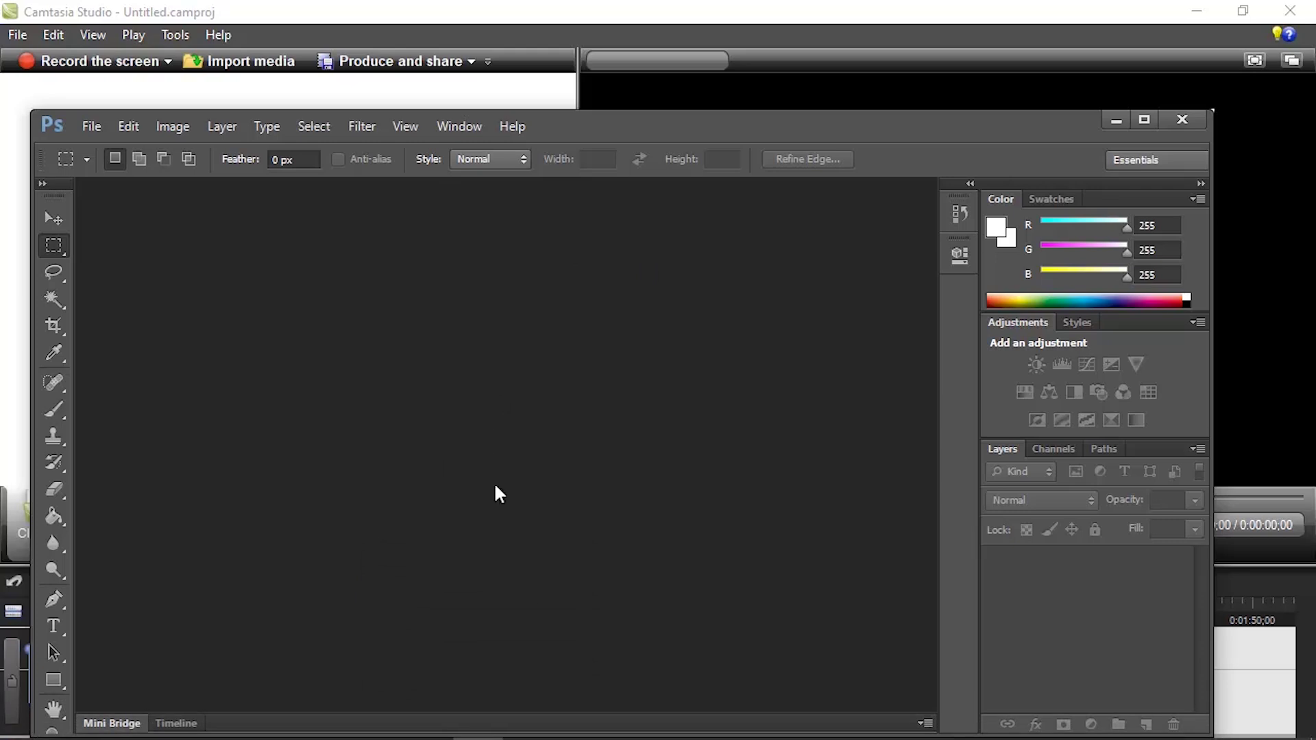
pyautogui.click(140, 713)
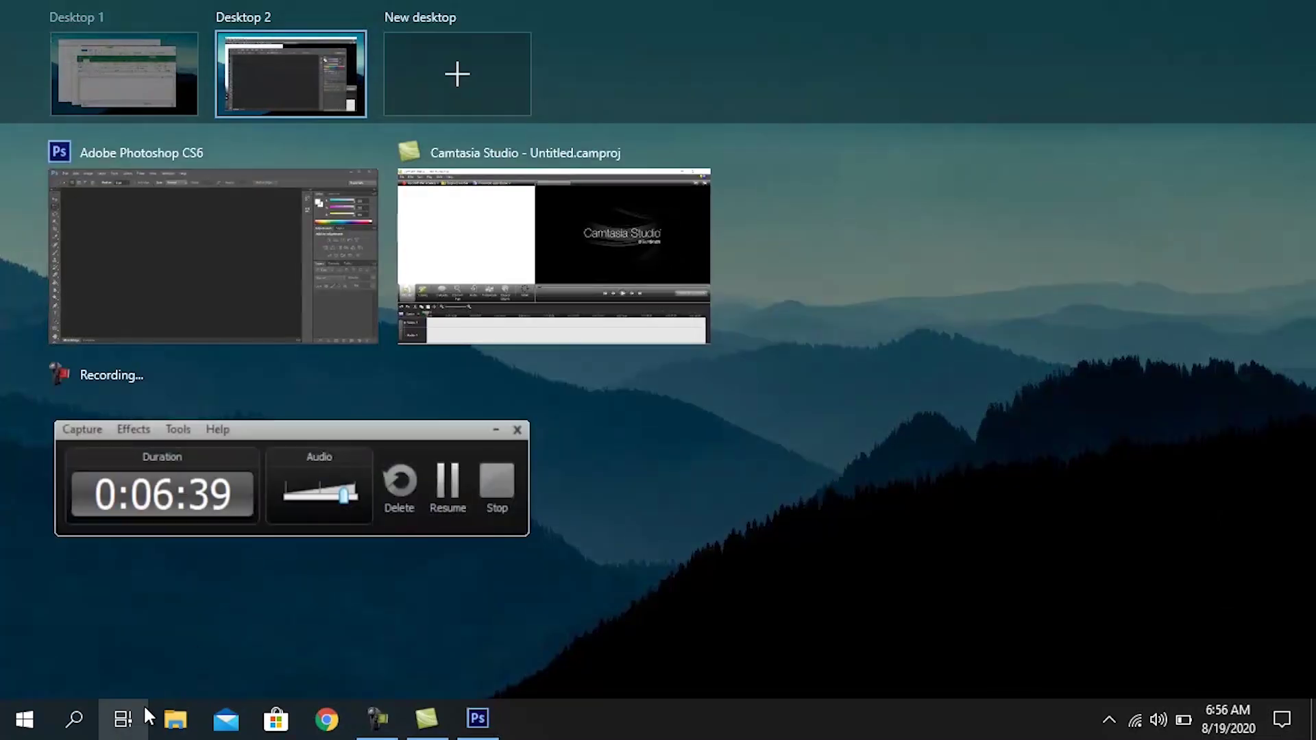
pyautogui.click(133, 76)
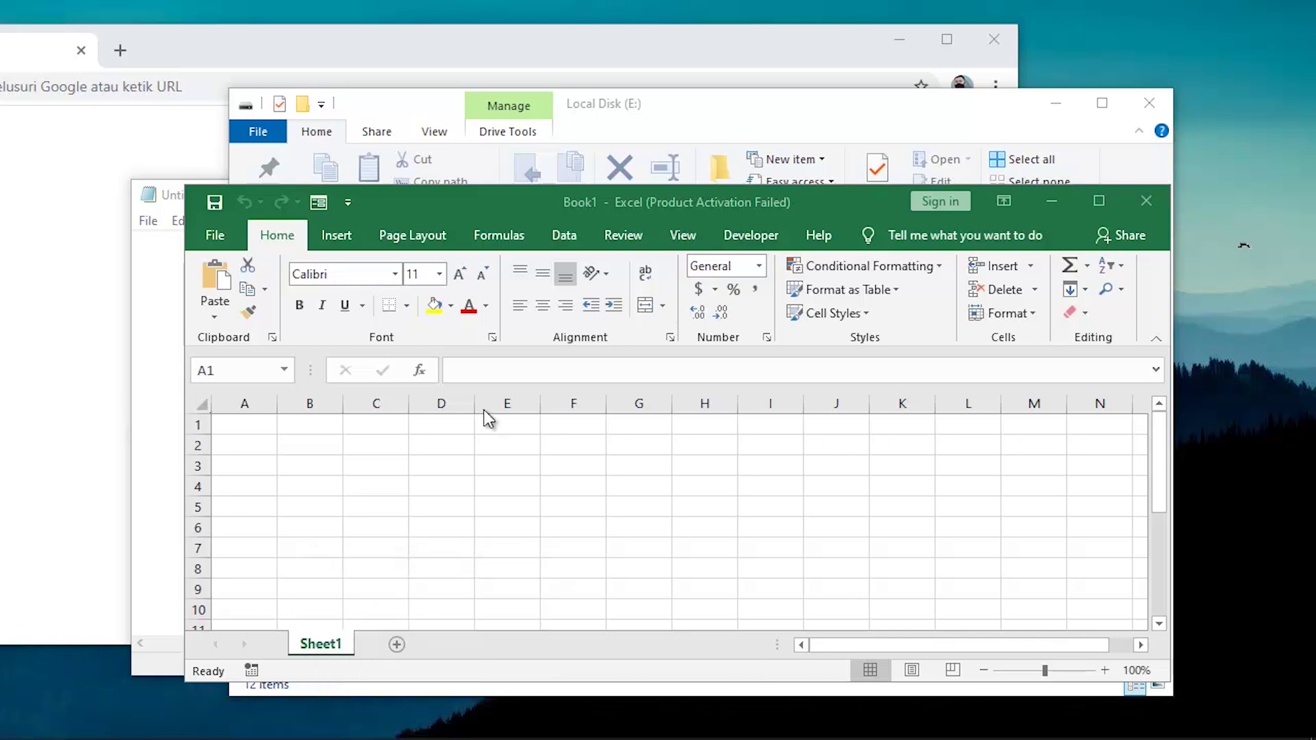
# - Move the Camtasia Studio window from Desktop 2 to Desktop 1 and switch to Desktop 1
pyautogui.press('super+Tab')
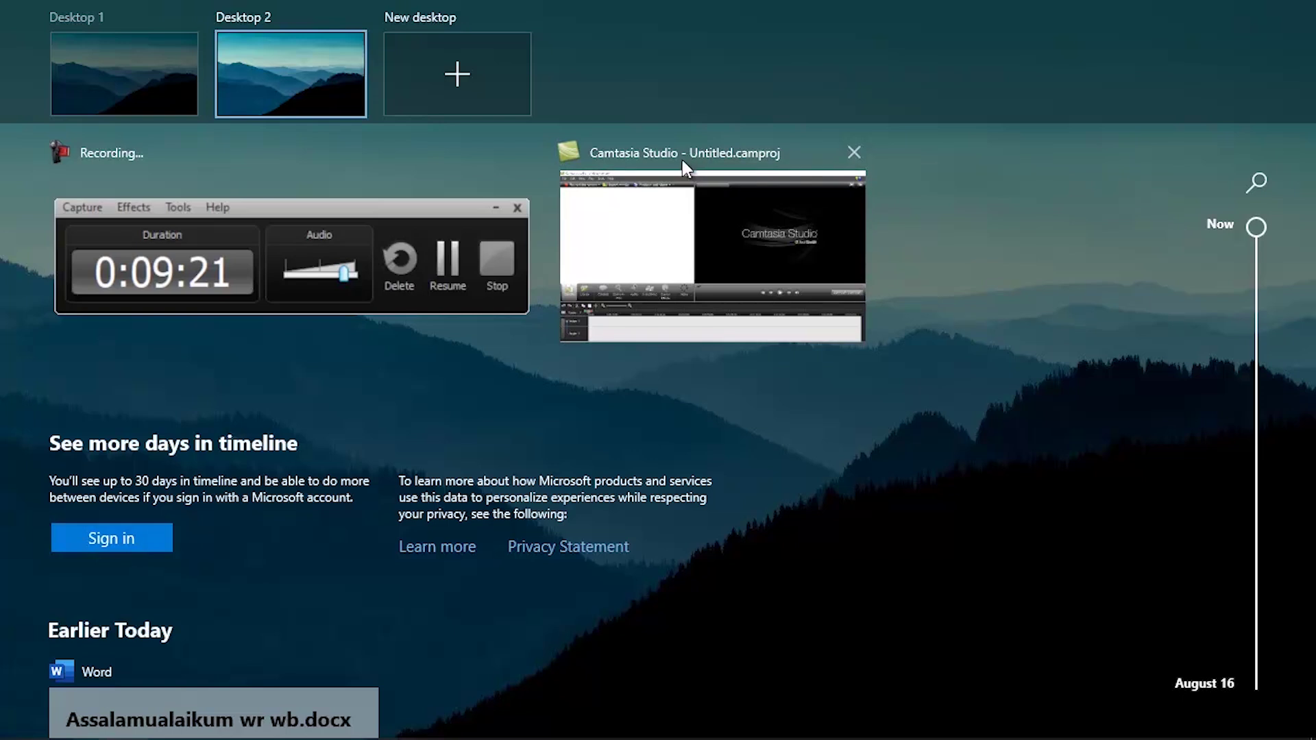
pyautogui.moveTo(710, 233); pyautogui.dragTo(96, 60)
pyautogui.click(96, 60)
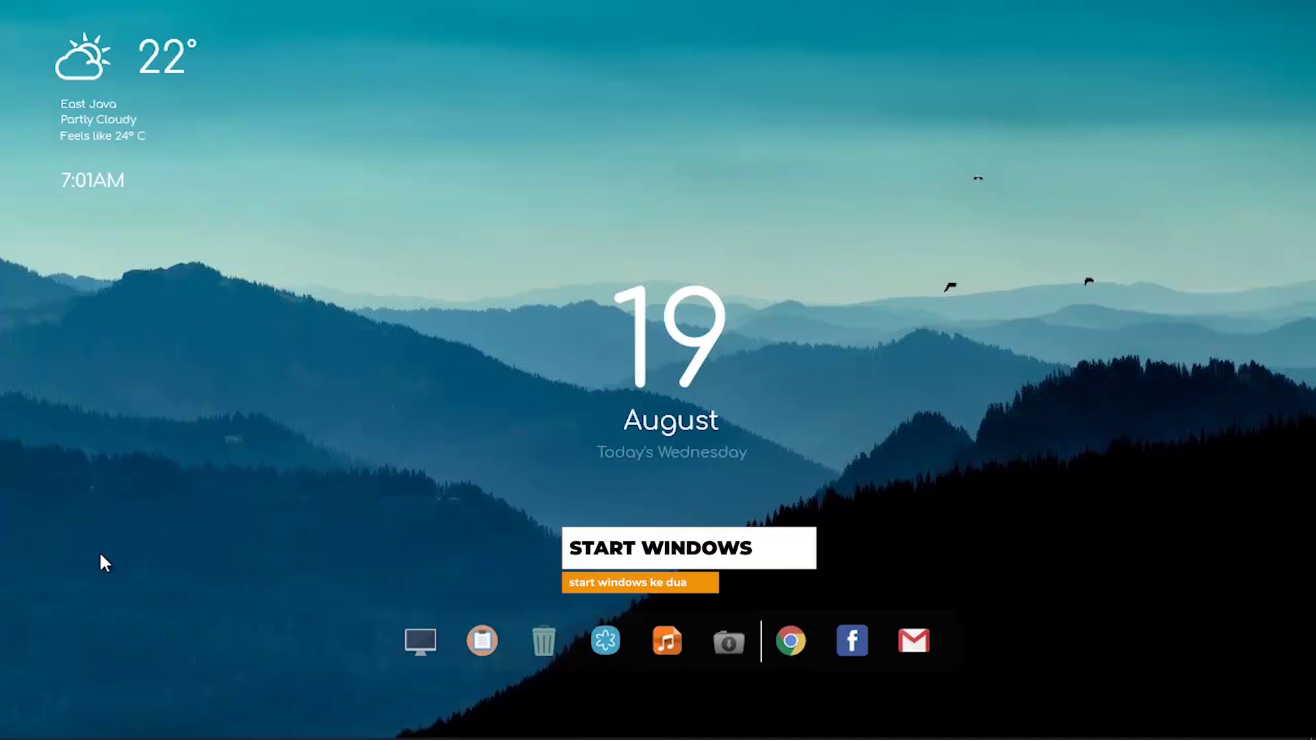
# - Open the Start menu and close it, and open the second Start menu with the system quick links
pyautogui.moveTo(10, 737)
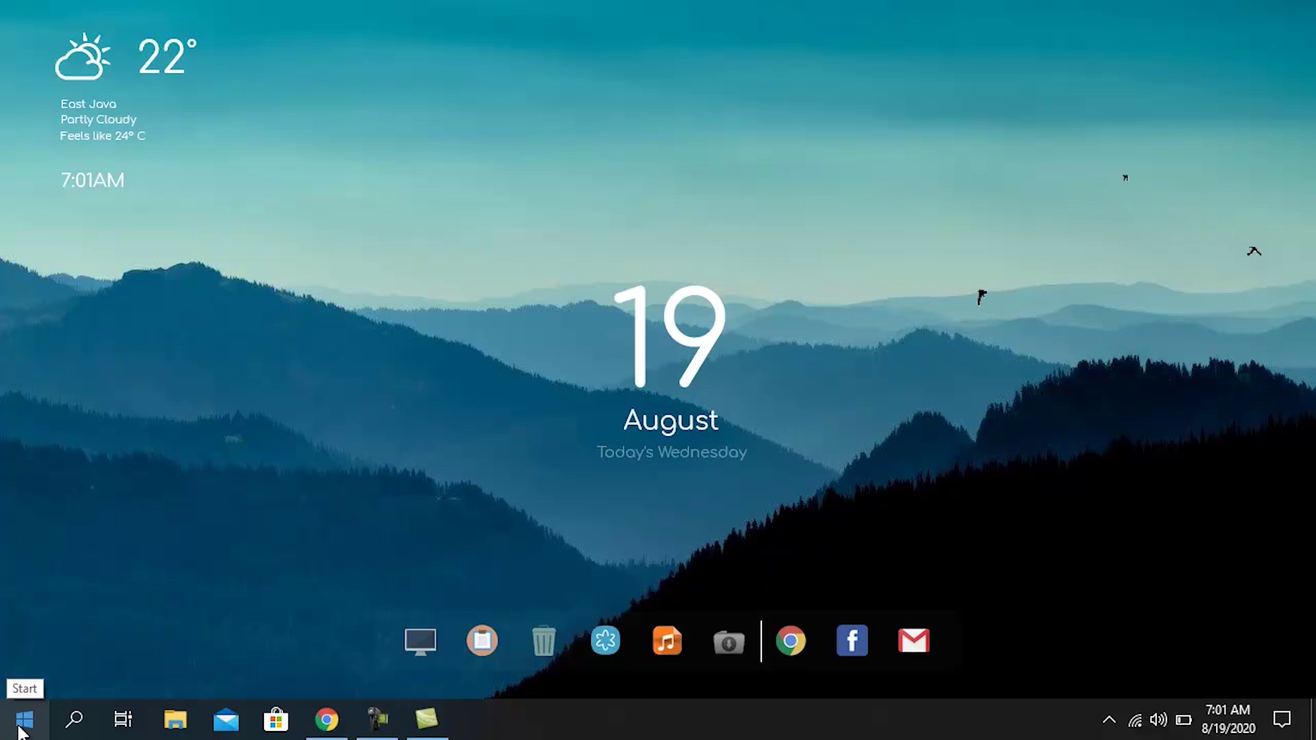
pyautogui.click(15, 720)
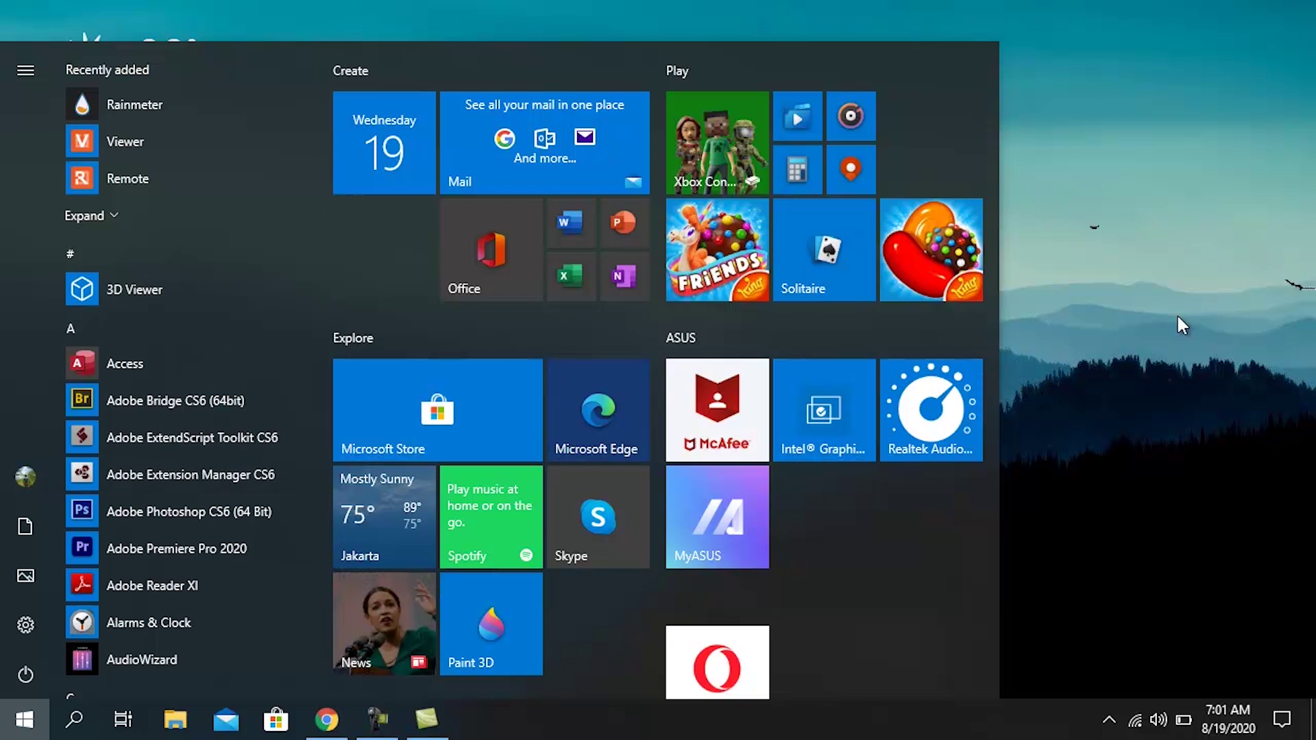
pyautogui.press('Escape')
pyautogui.moveTo(14, 735)
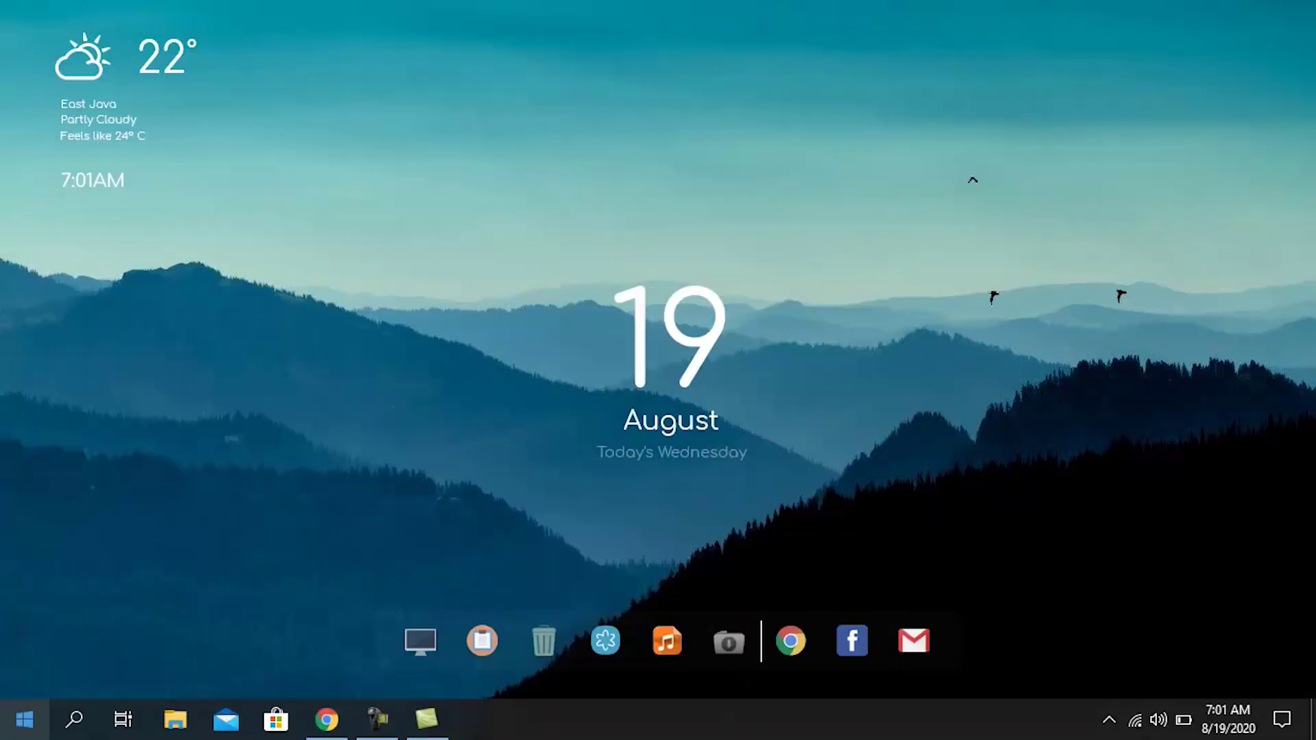
pyautogui.rightClick(12, 732)
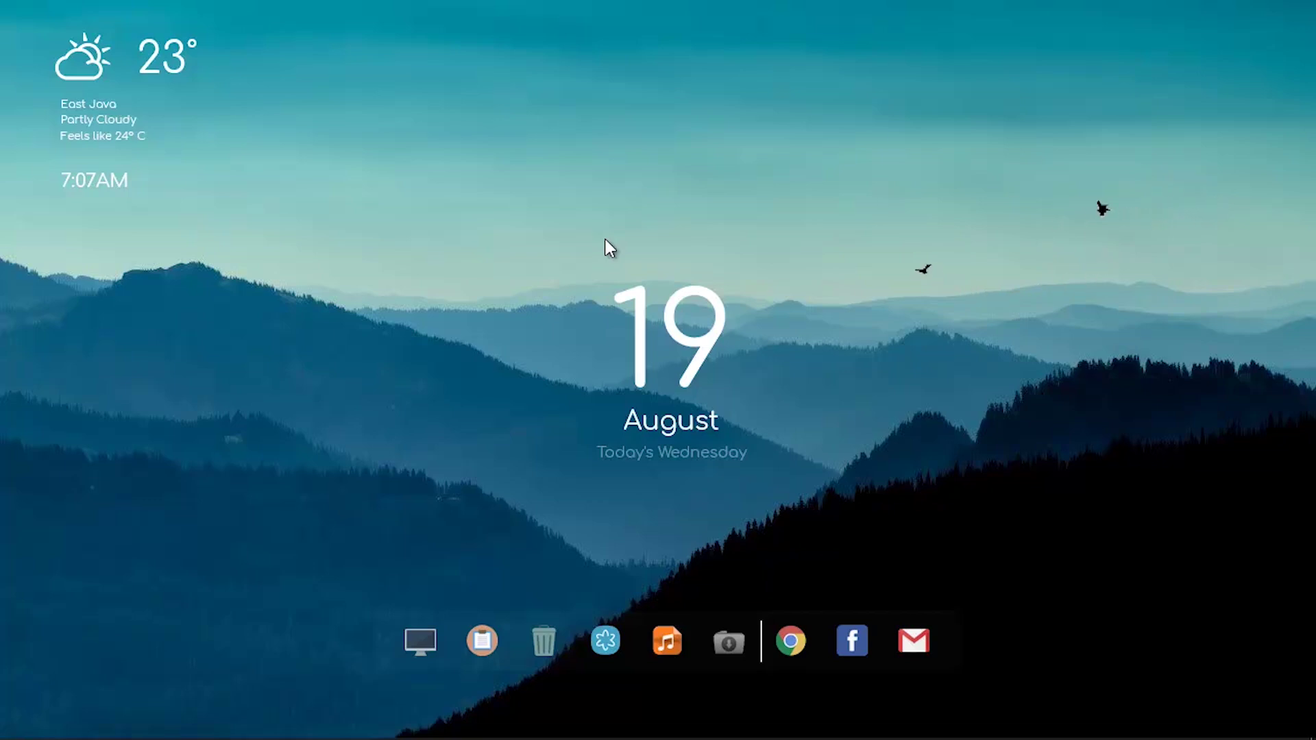
# - Create a desktop shortcut to %windir%\System32\SlideToShutDown.exe, keeping the name SlideToShutDown
pyautogui.rightClick(605, 188)
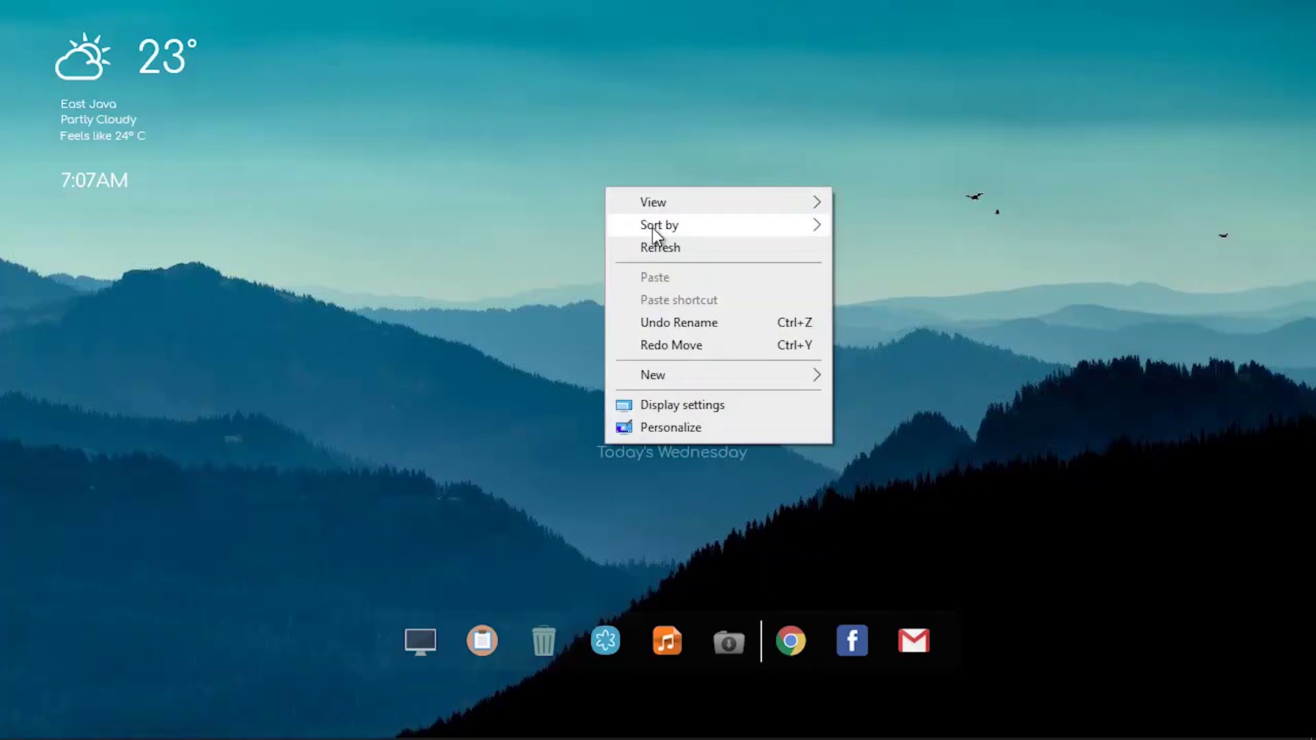
pyautogui.moveTo(816, 377)
pyautogui.click(888, 397)
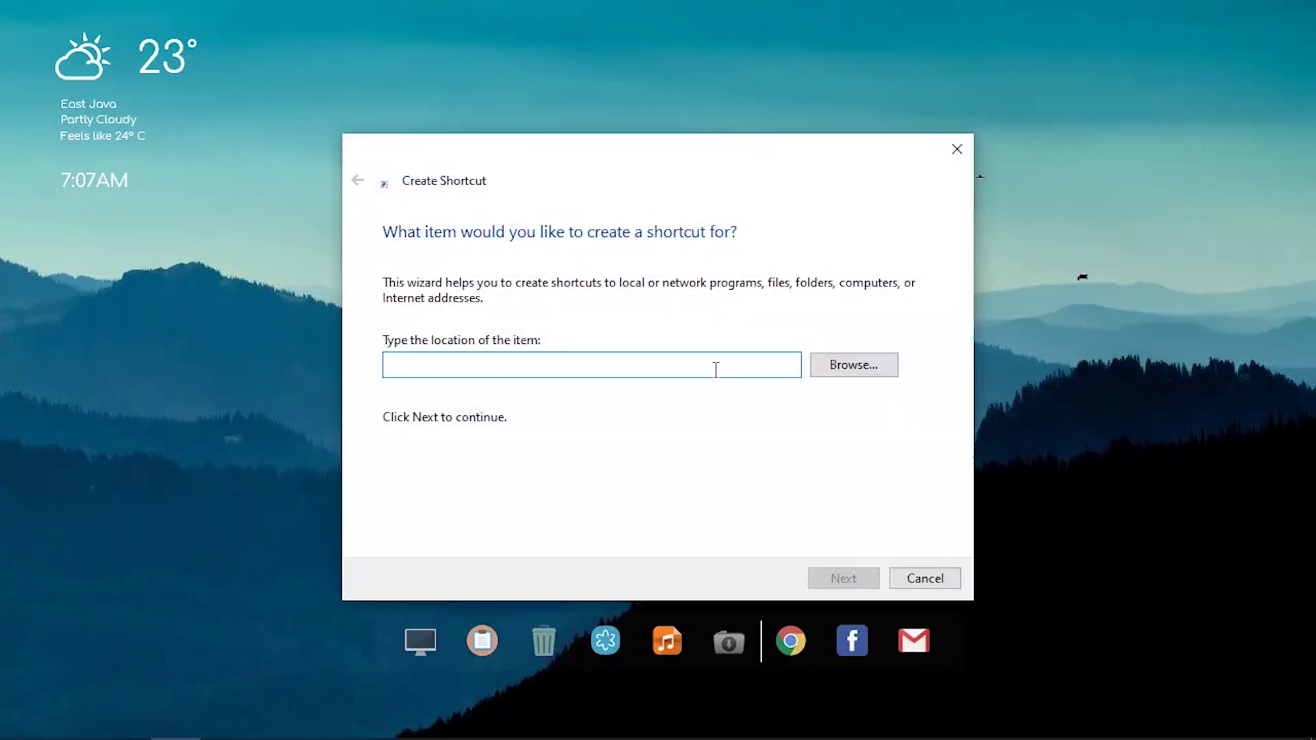
pyautogui.write('%windir%\\System32\\SlideToShutDown.exe')
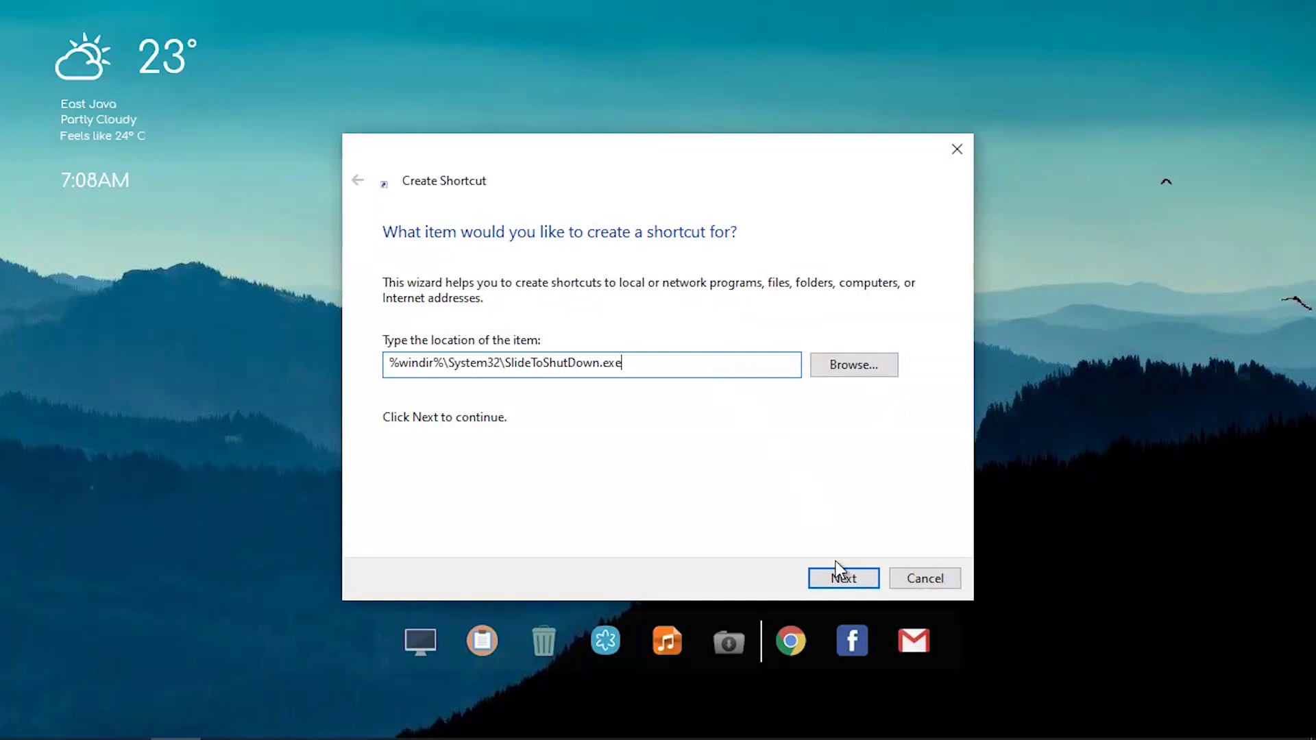
pyautogui.click(843, 578)
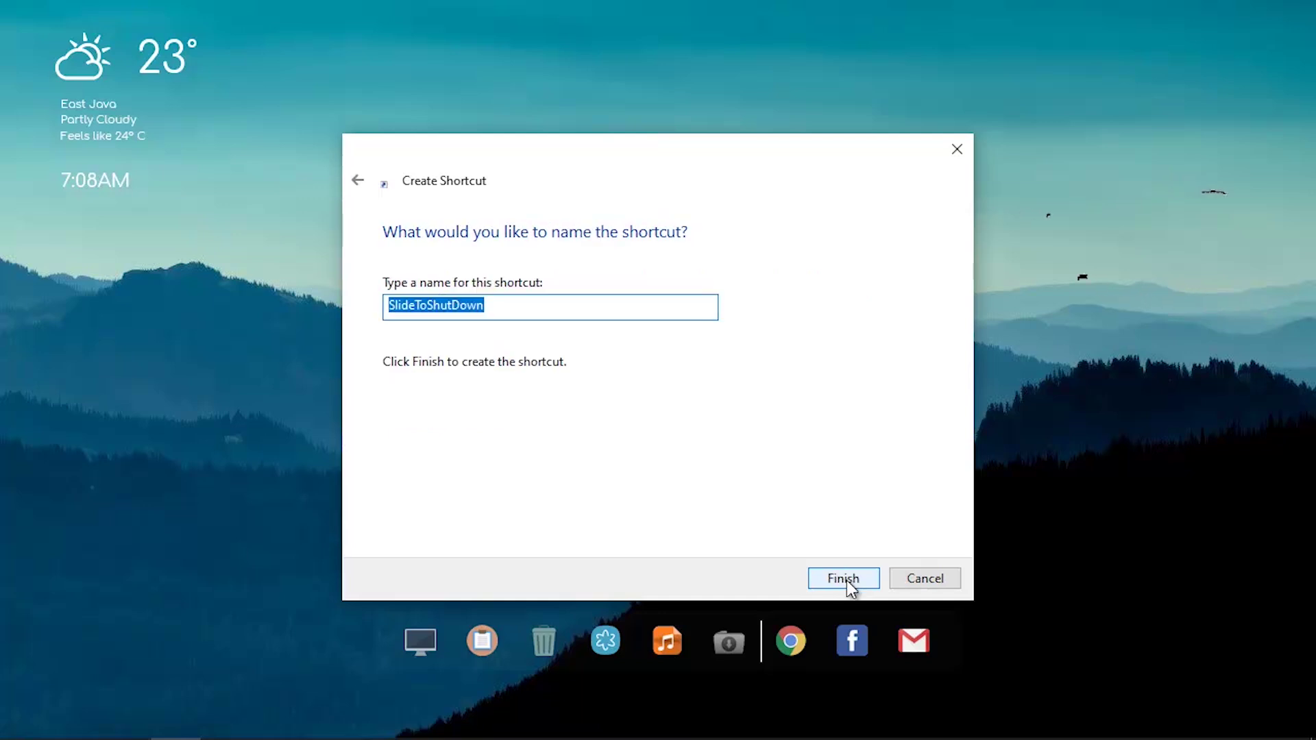
pyautogui.click(846, 581)
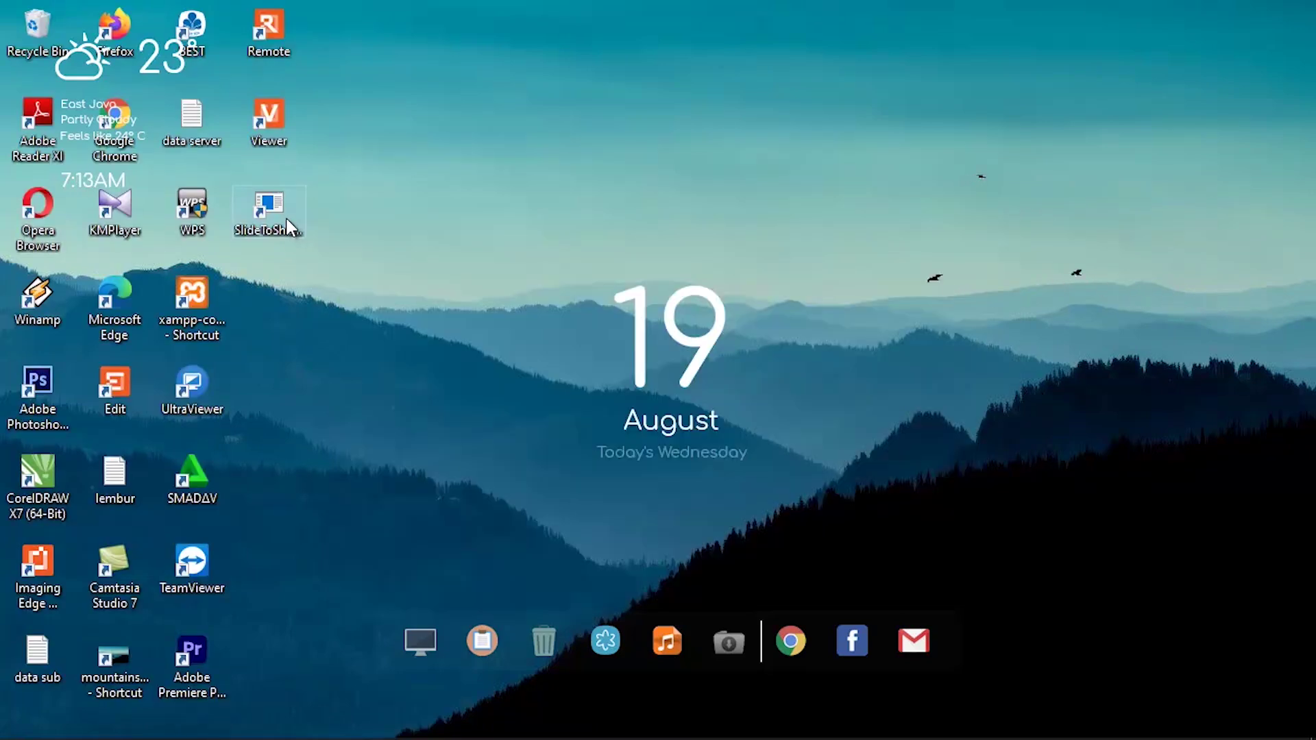
# - Run the SlideToShutDown desktop shortcut and slide the shutdown screen downward
pyautogui.doubleClick(286, 218)
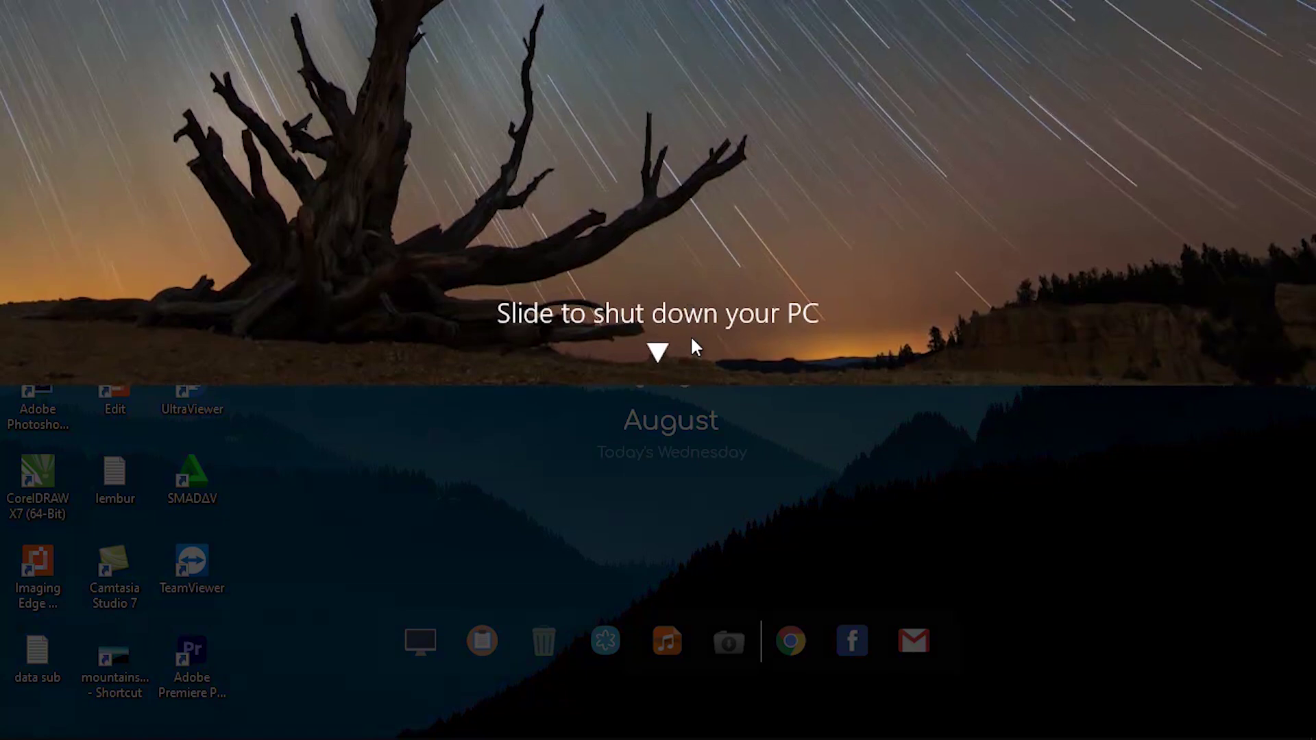
pyautogui.moveTo(693, 346); pyautogui.dragTo(867, 509)
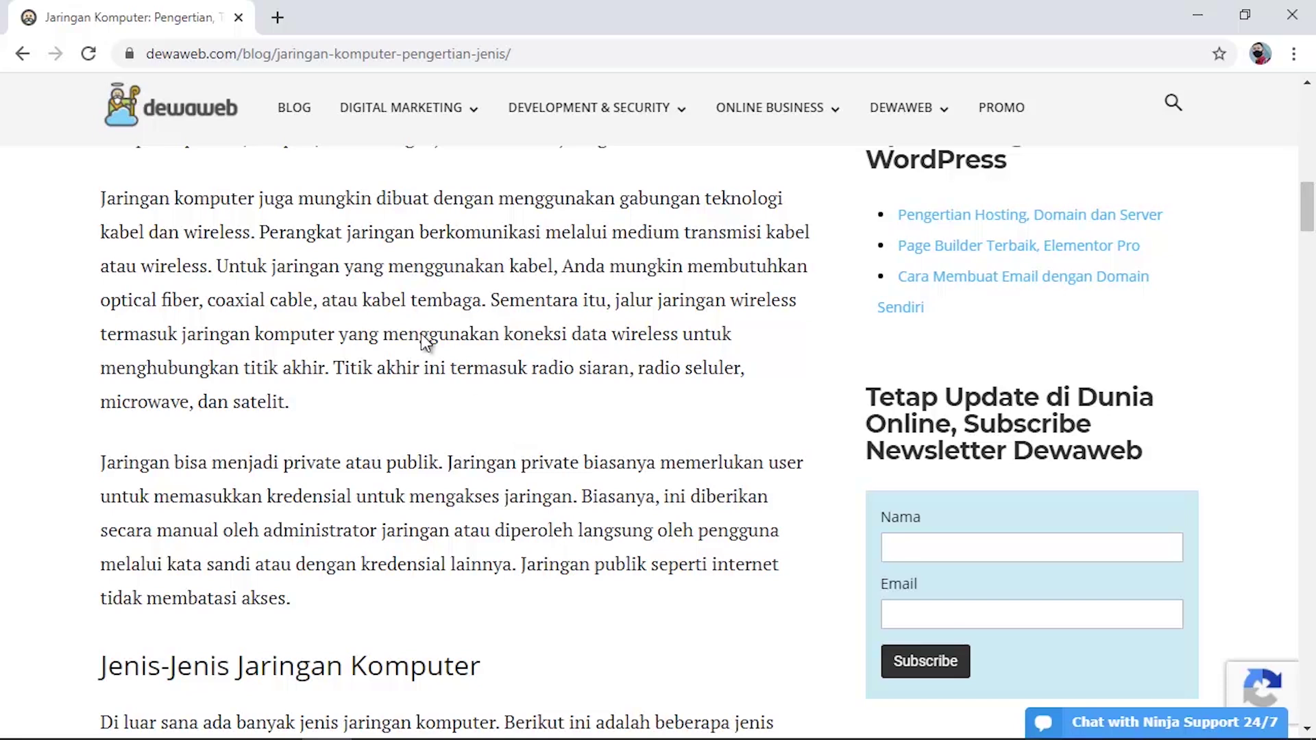
# - Copy the opening lines of the paragraph starting "Jaringan bisa menjadi private atau publik" into the blank Word document
pyautogui.moveTo(103, 461); pyautogui.dragTo(475, 535)
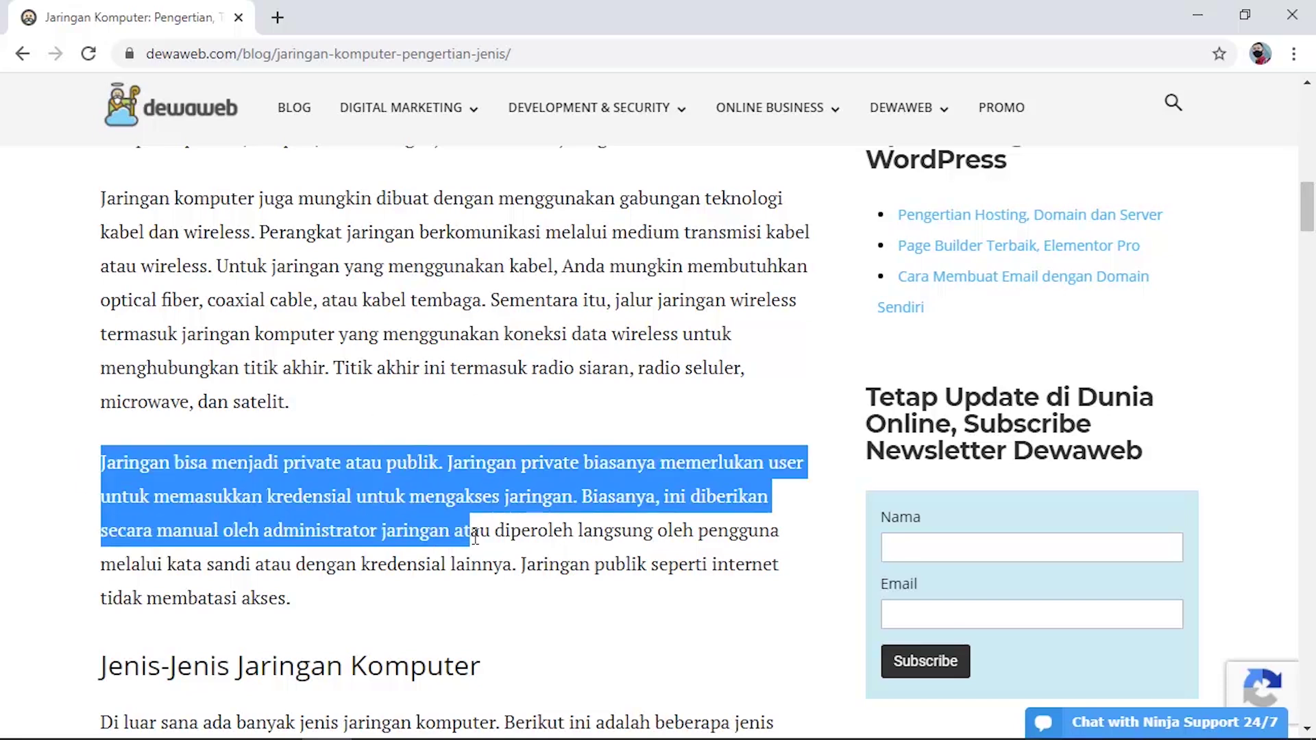
pyautogui.hotkey('ctrl', 'c')
pyautogui.click(525, 725)
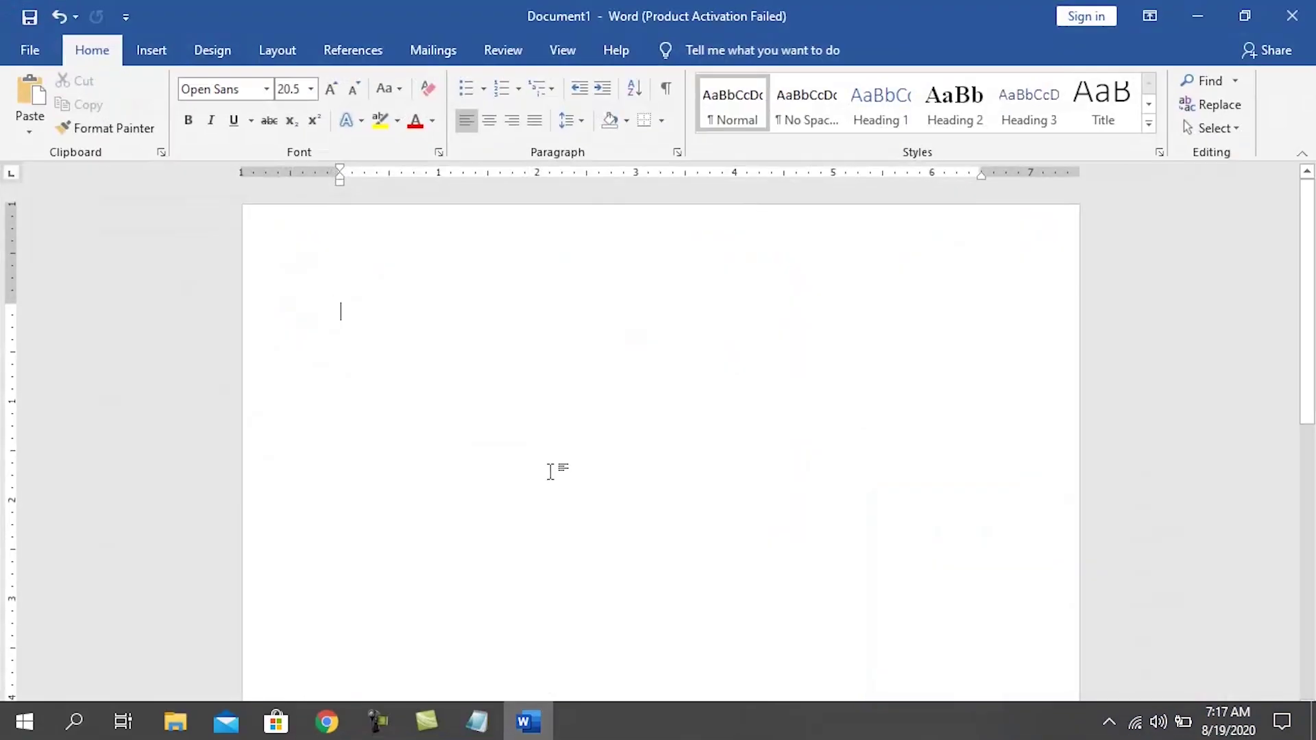
pyautogui.hotkey('ctrl', 'v')
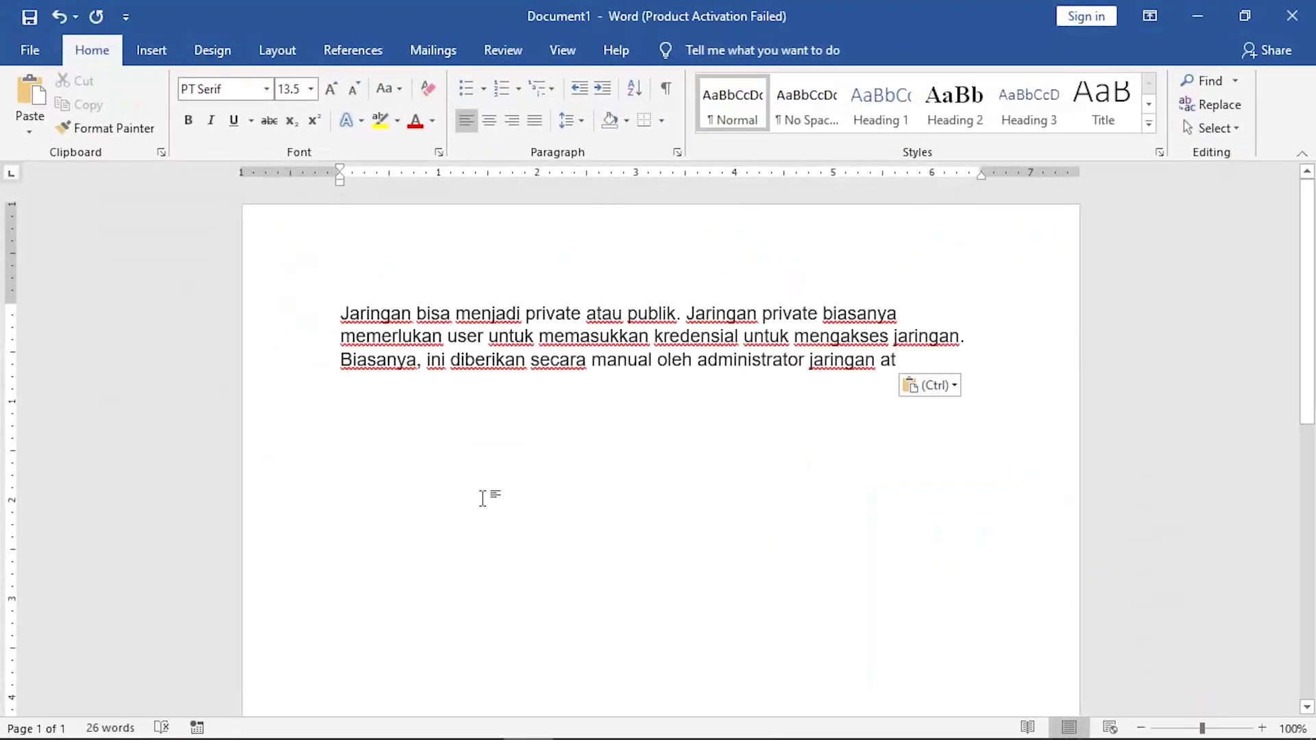
# - Copy the article's heading "LAN (Local Area Network)" and paste it below the paragraph in the Word document
pyautogui.hotkey('alt', 'Tab')
pyautogui.click(483, 566)
pyautogui.scroll(-6, 409, 554)
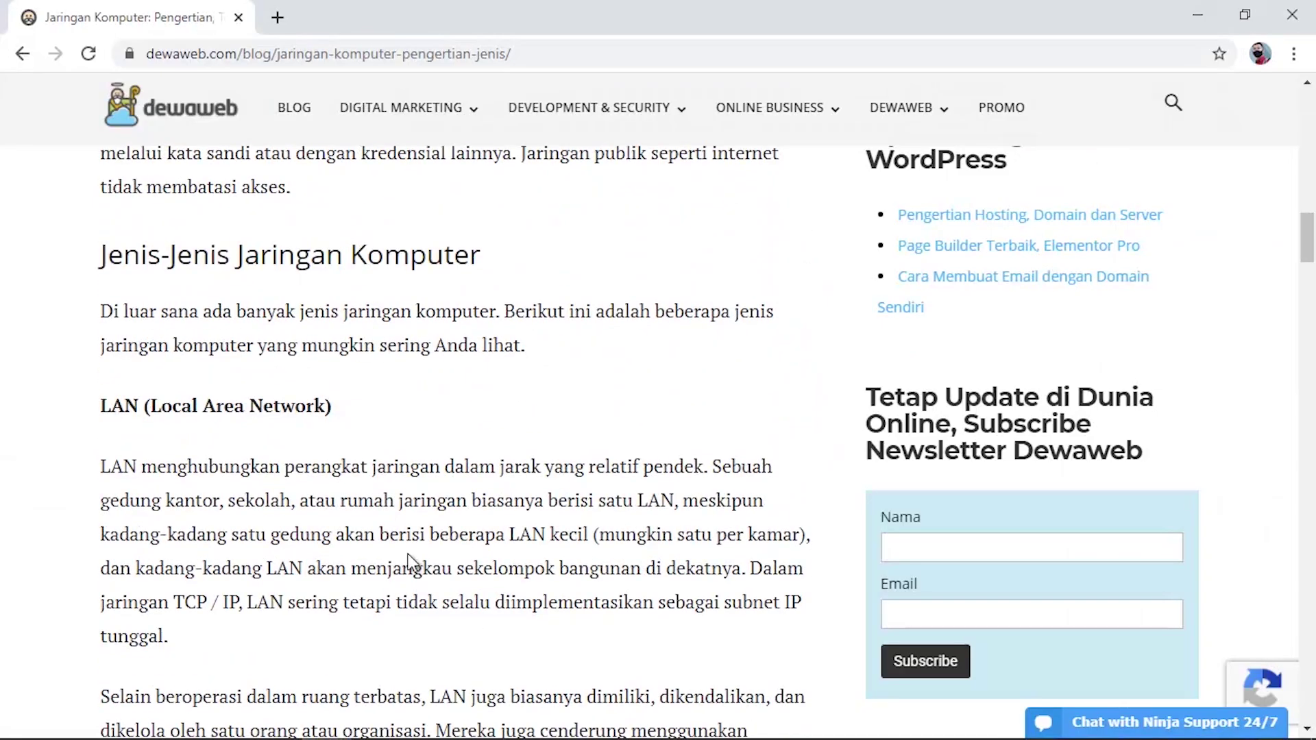
pyautogui.moveTo(103, 419); pyautogui.dragTo(349, 420)
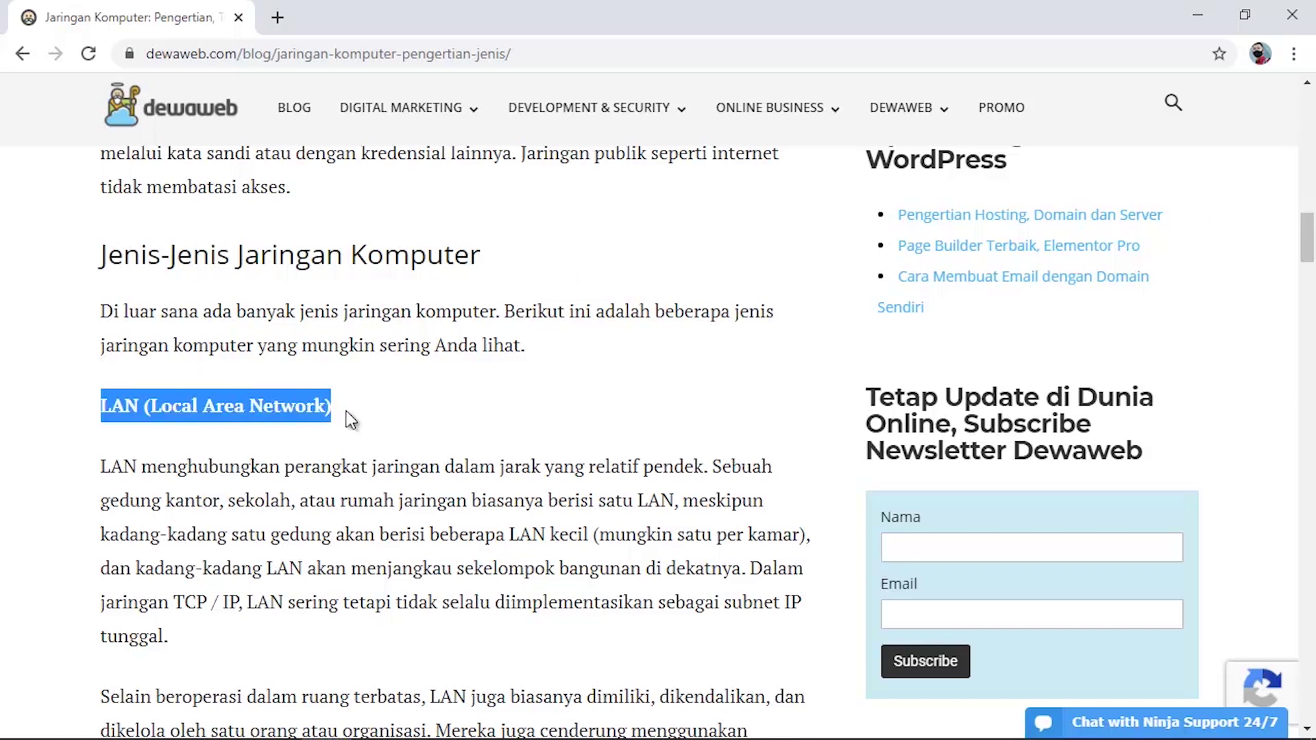
pyautogui.hotkey('alt', 'Tab')
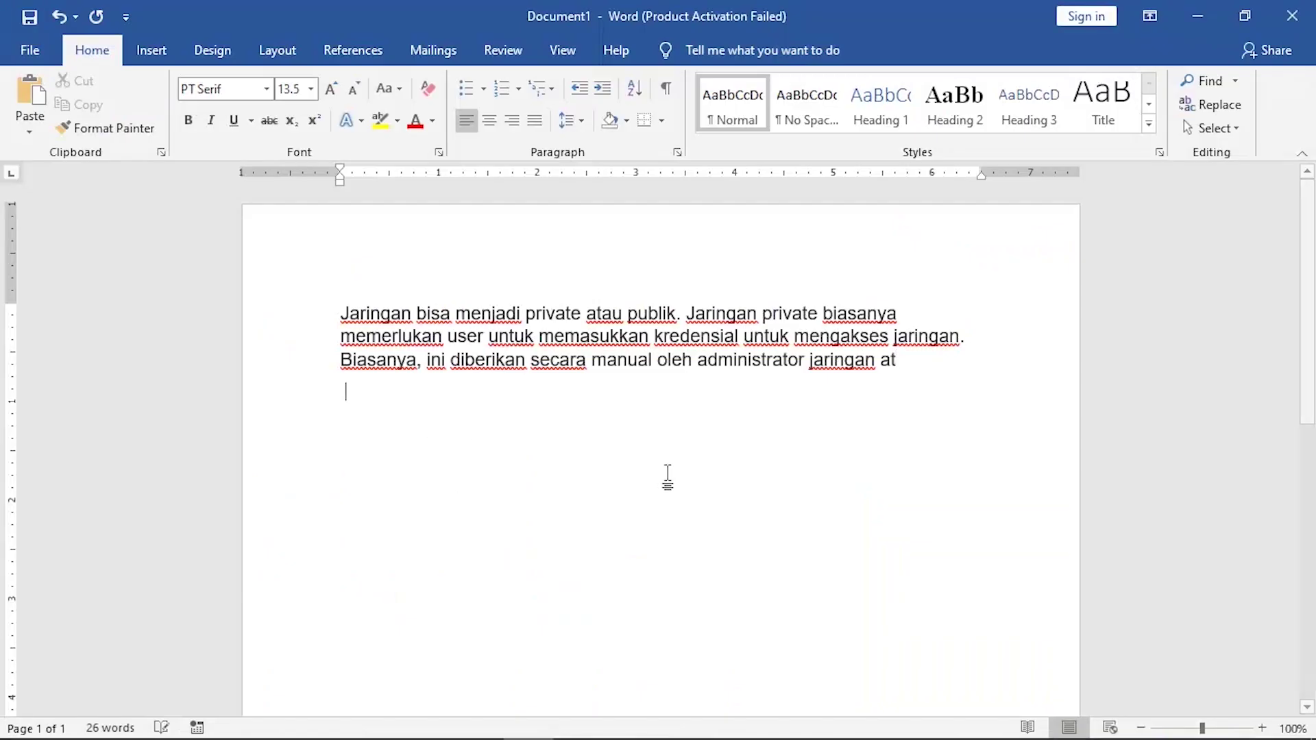
pyautogui.hotkey('ctrl', 'v')
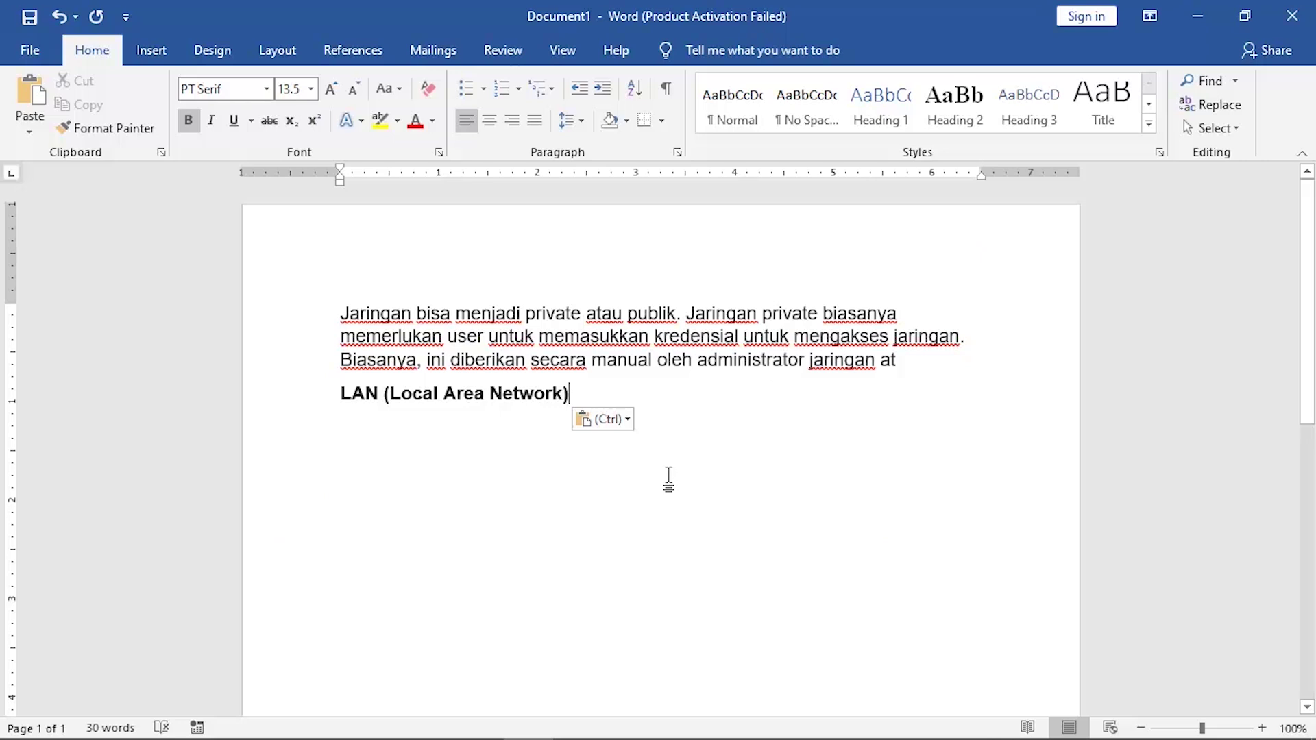
# - Delete all text from the Word document
pyautogui.hotkey('ctrl', 'a')
pyautogui.press('Delete')
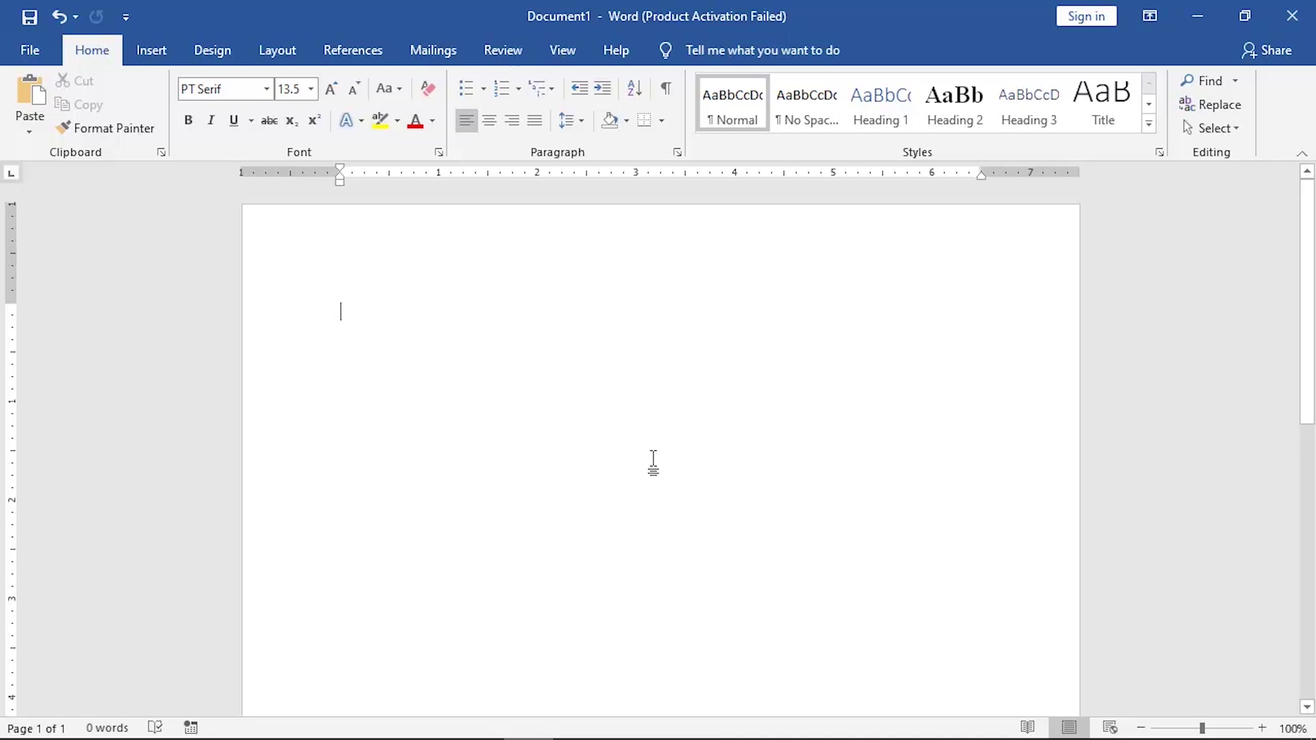
# - Copy the article's paragraph about wireless LAN (WLAN) and return to the empty Word document
pyautogui.hotkey('alt', 'Tab')
pyautogui.click(452, 509)
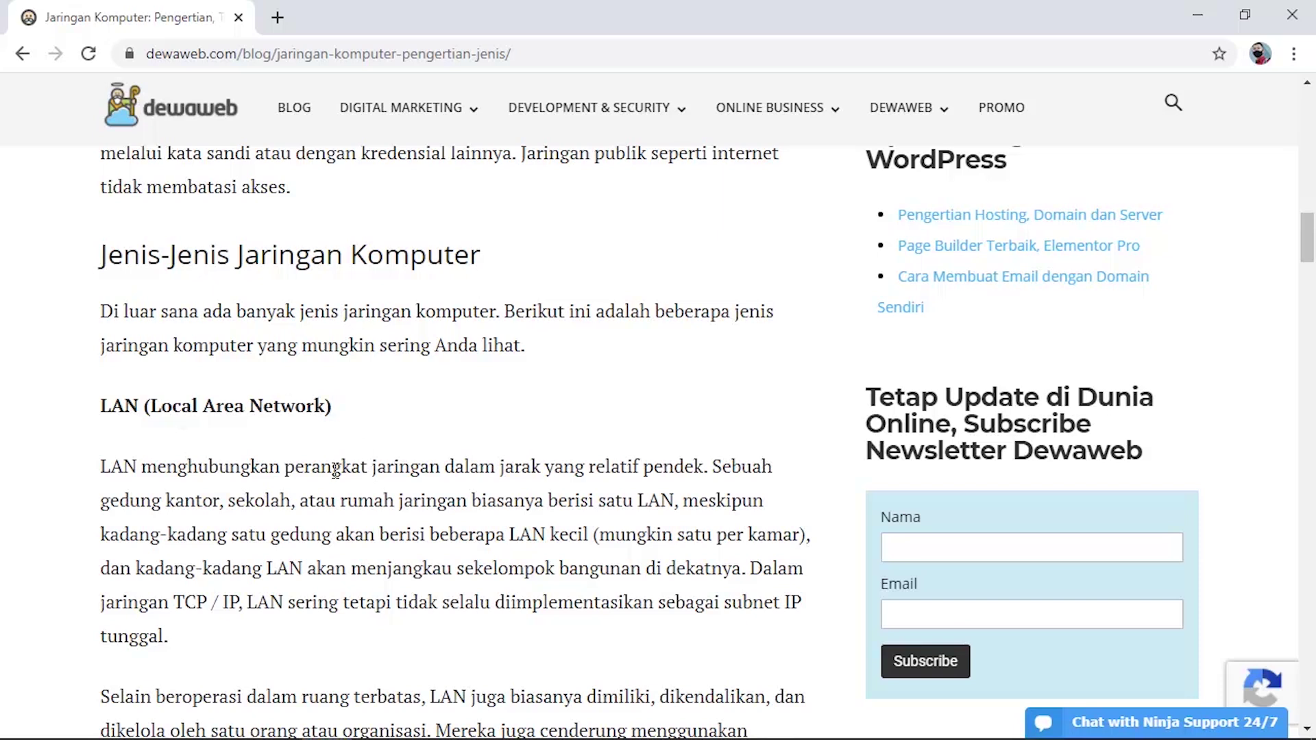
pyautogui.scroll(-4, 335, 470)
pyautogui.moveTo(100, 528); pyautogui.dragTo(650, 552)
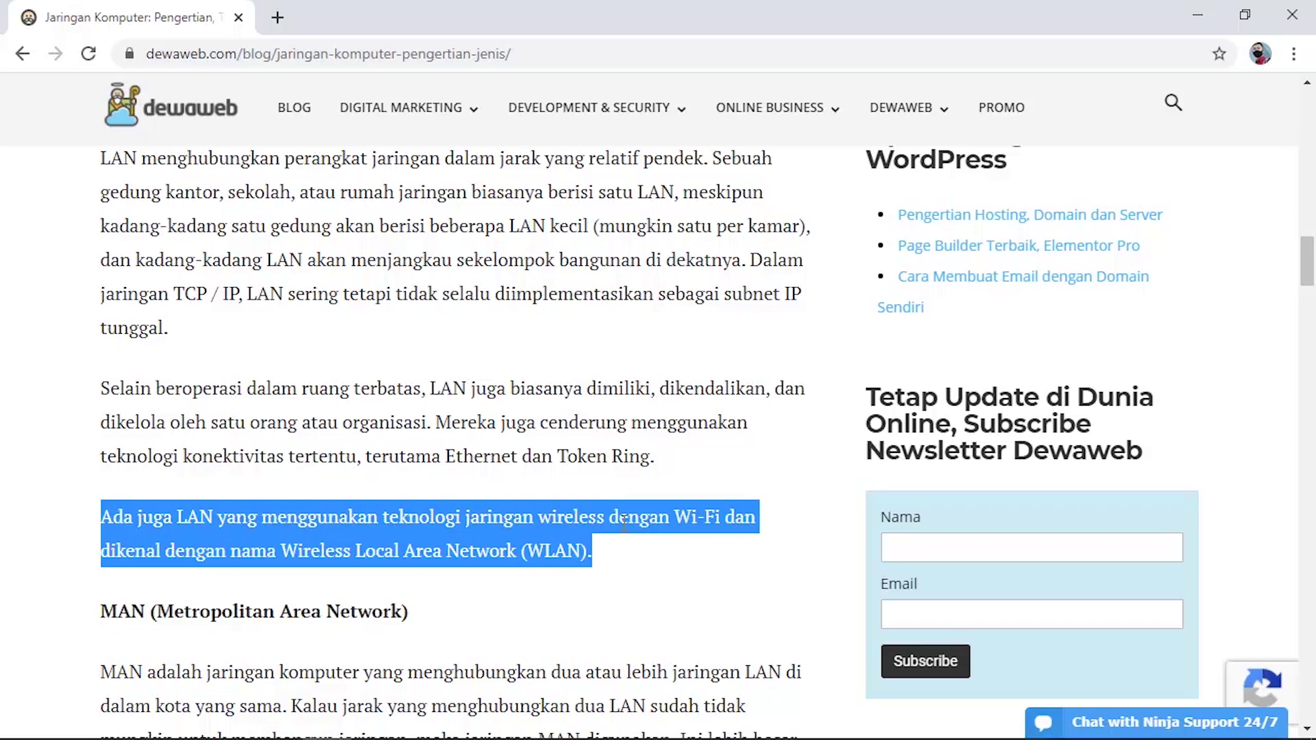
pyautogui.hotkey('alt', 'Tab')
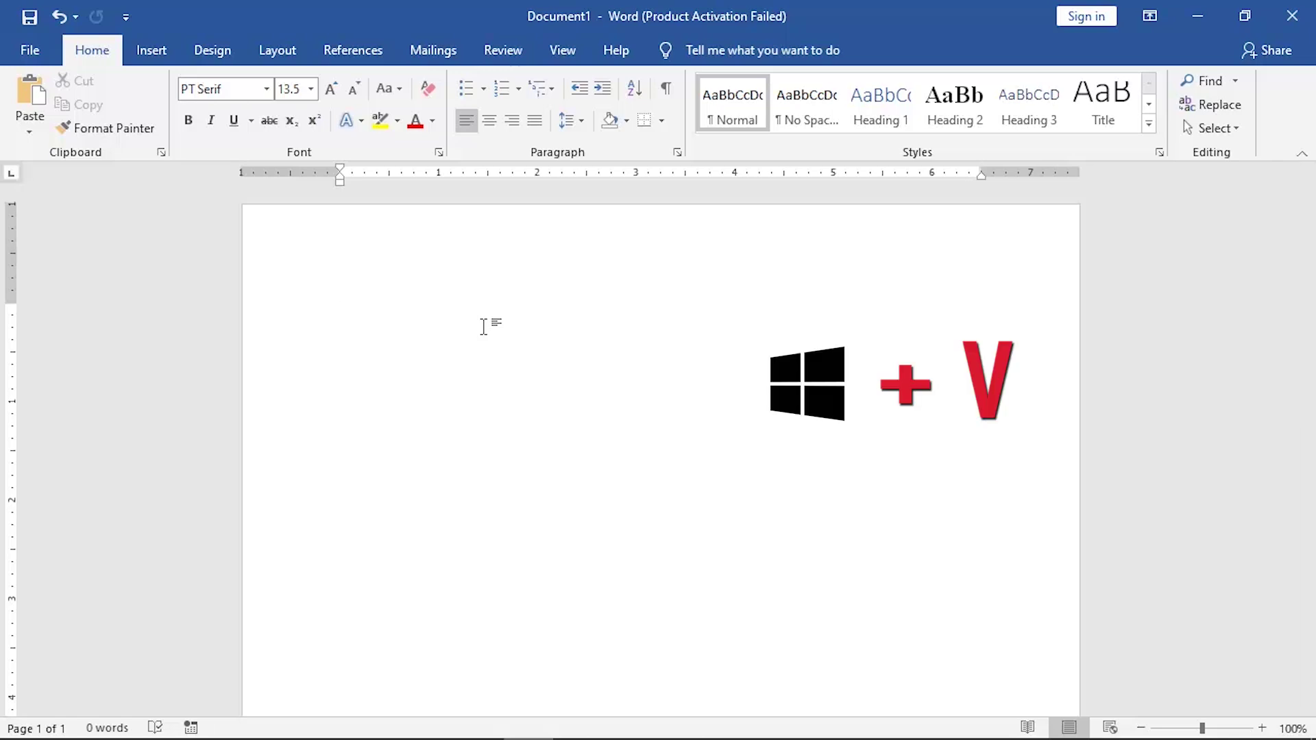
# - Paste from clipboard history the WLAN paragraph, the "Jaringan bisa menjadi private atau publik" text and the heading "LAN (Local Area Network)", in that order
pyautogui.press('super+v')
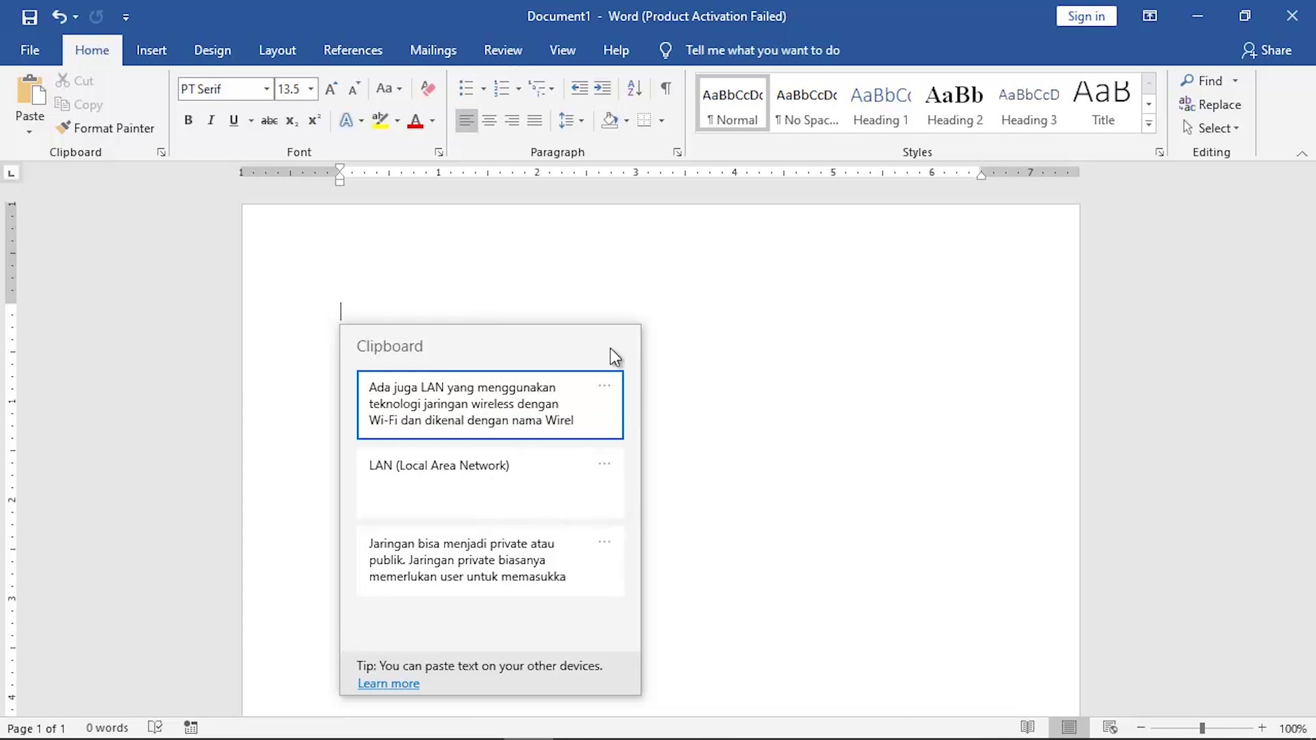
pyautogui.click(500, 416)
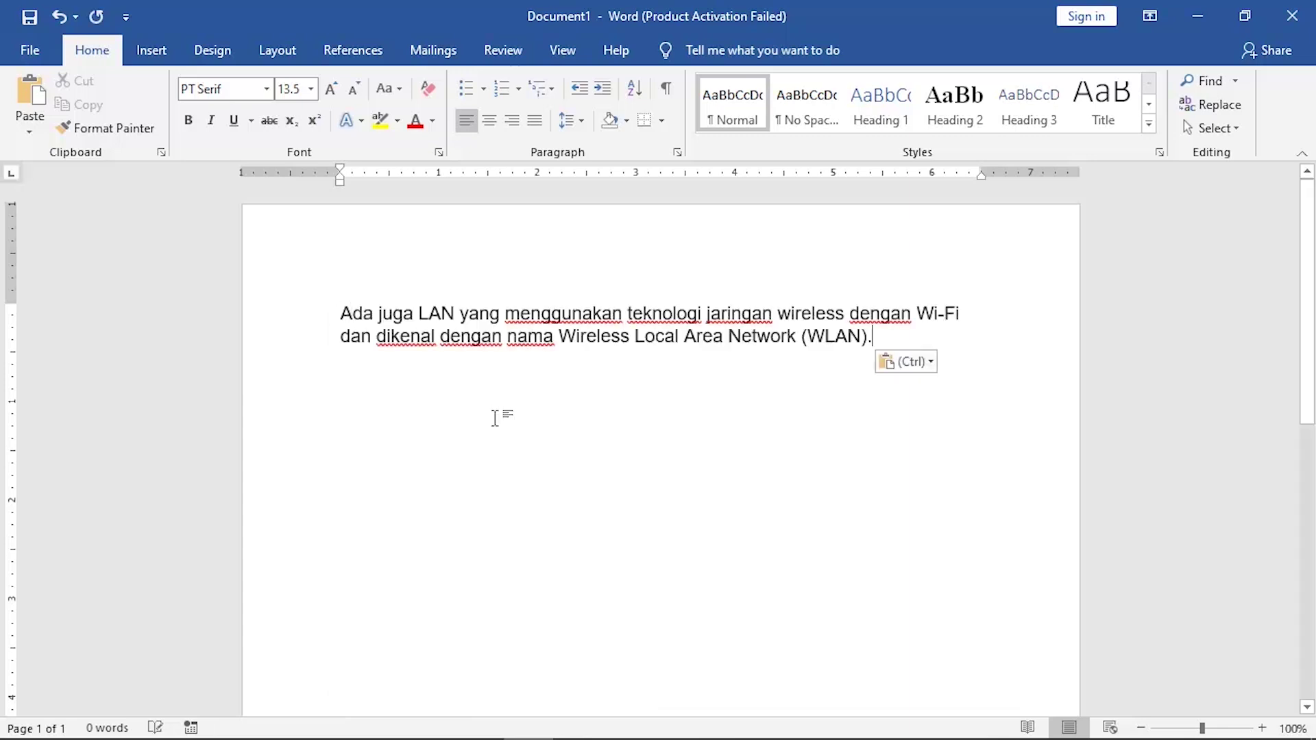
pyautogui.press('Return')
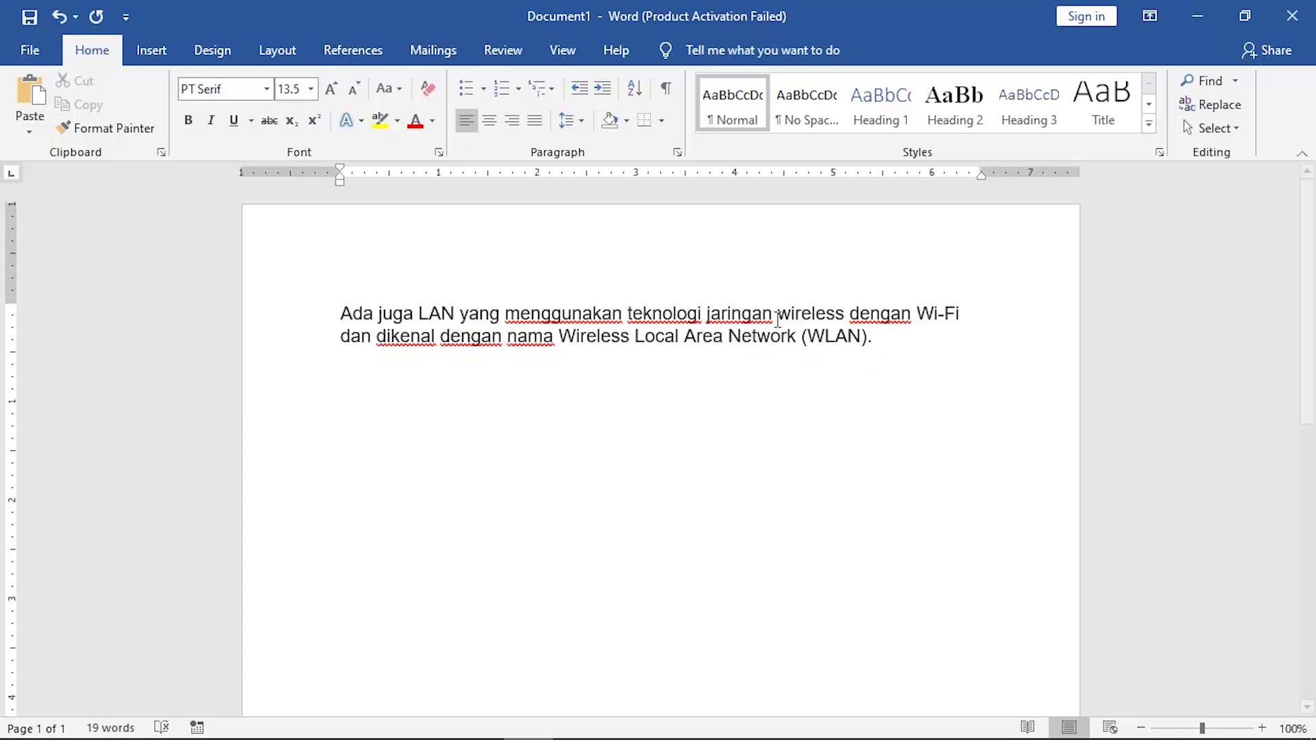
pyautogui.press('super+v')
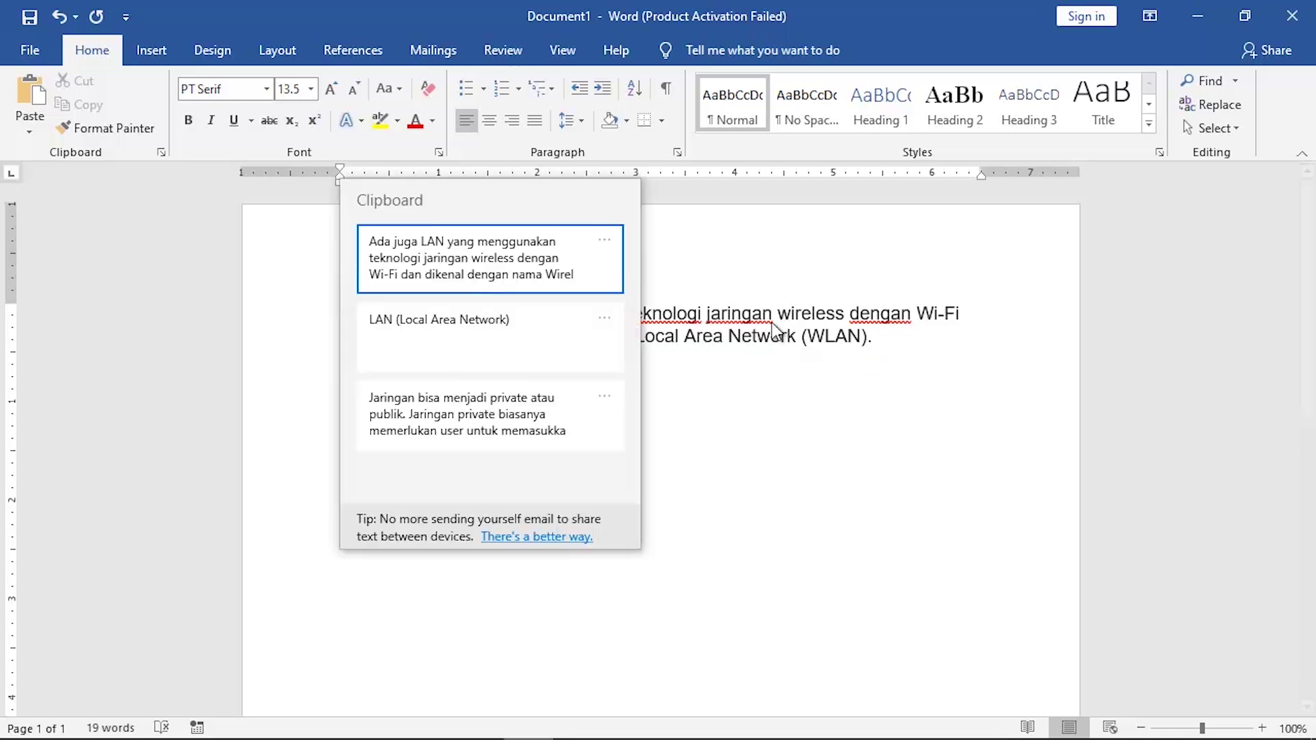
pyautogui.click(427, 426)
pyautogui.press('super+v')
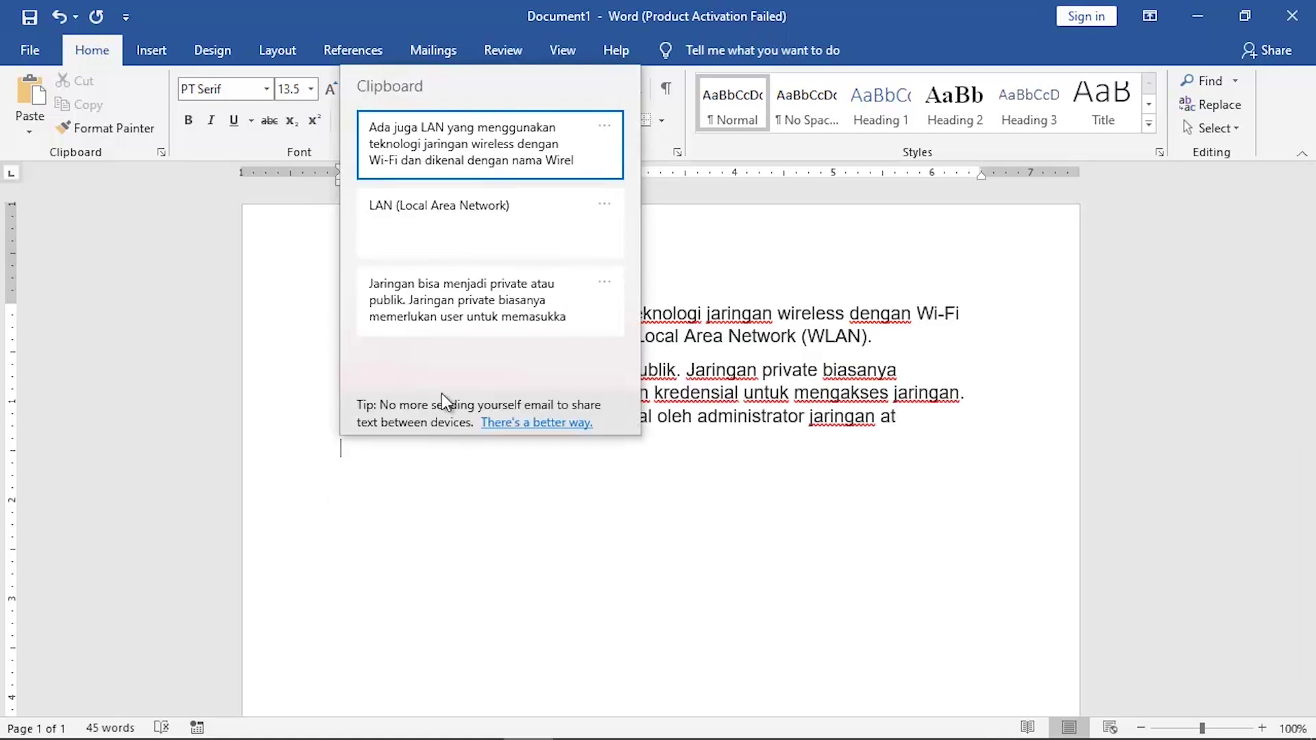
pyautogui.click(482, 232)
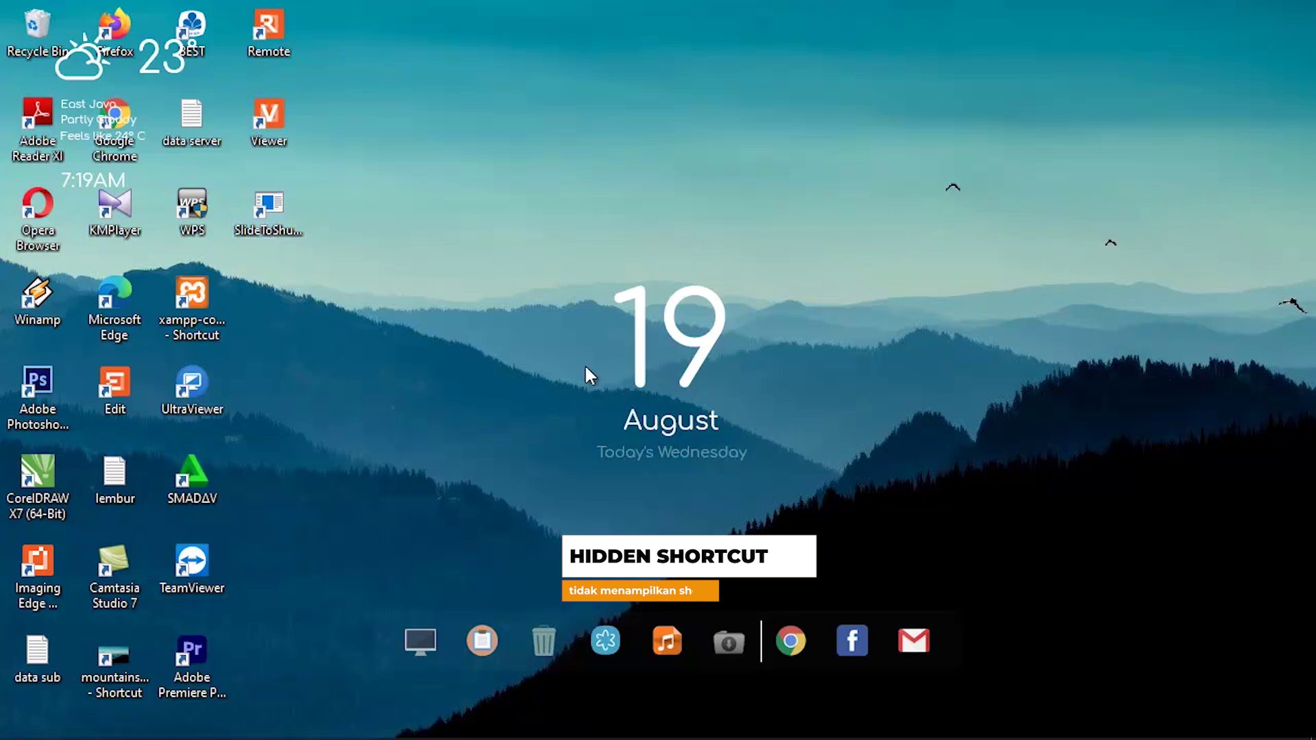
# - Hide all shortcut icons on the Windows desktop by turning off Show desktop icons
pyautogui.rightClick(766, 117)
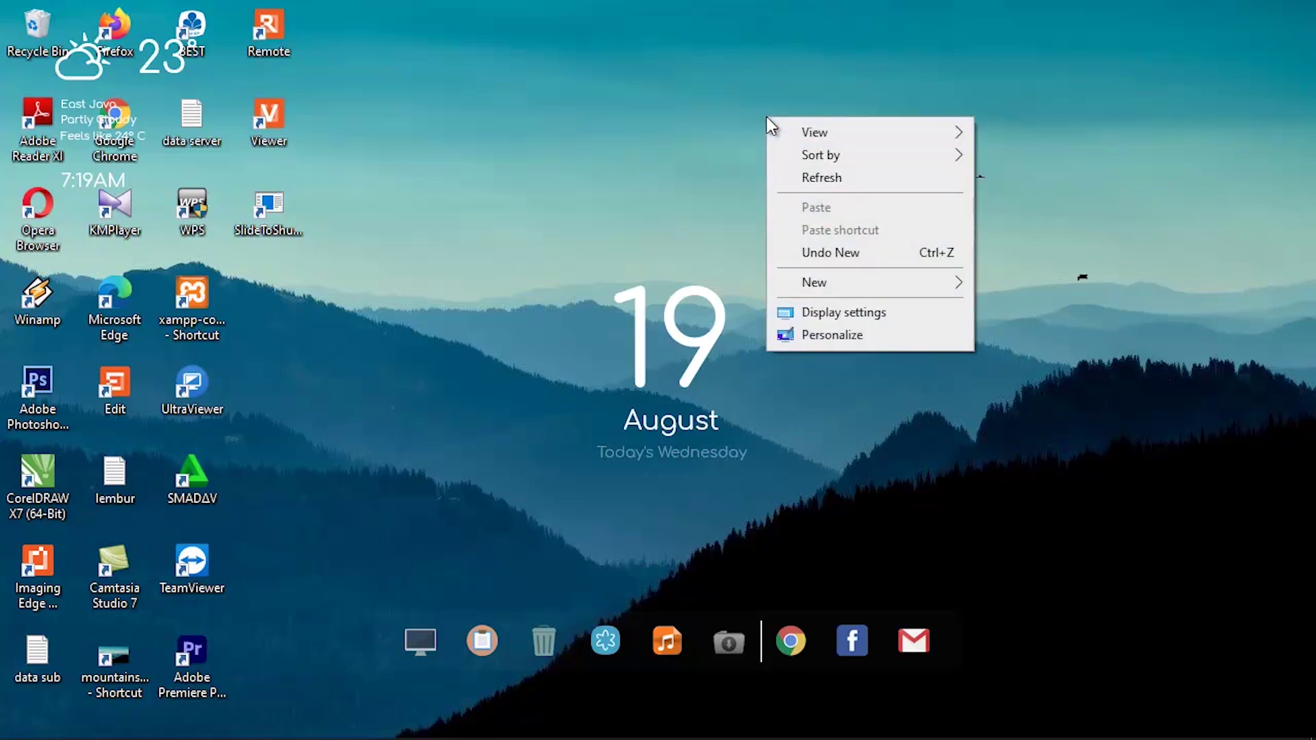
pyautogui.moveTo(821, 133)
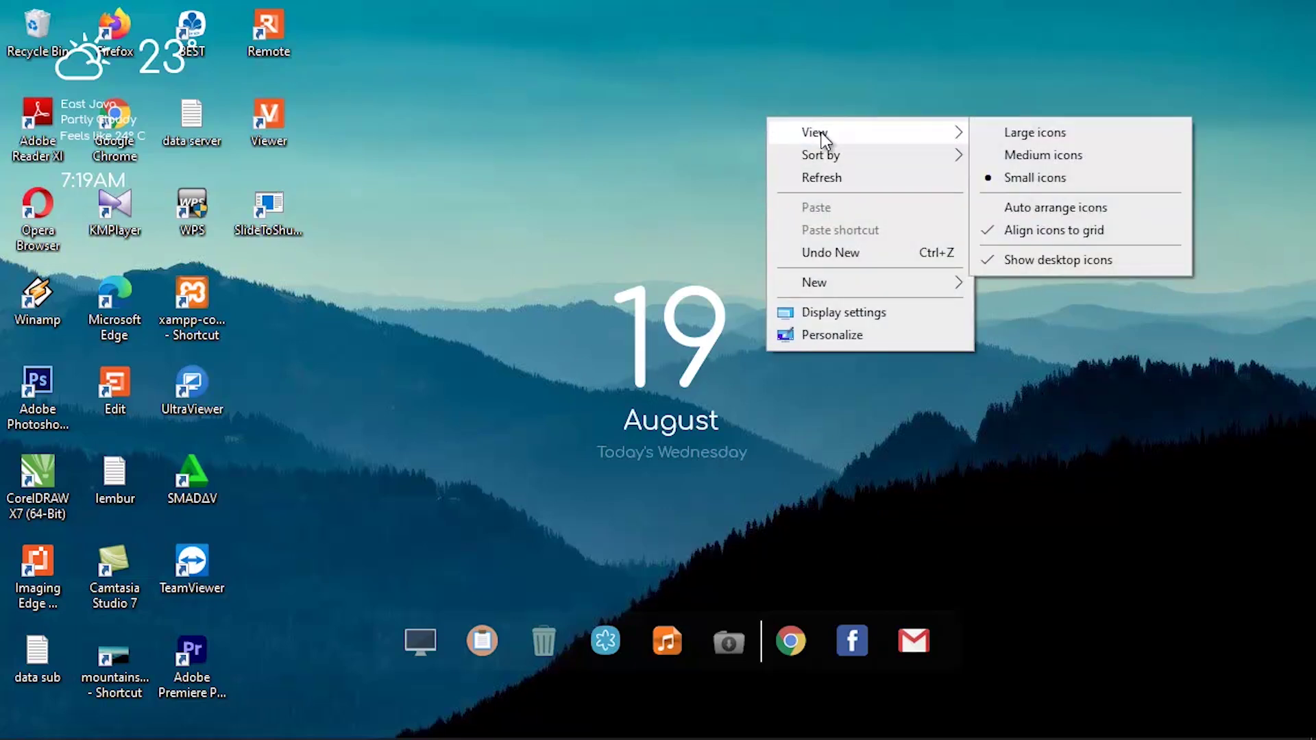
pyautogui.click(1078, 264)
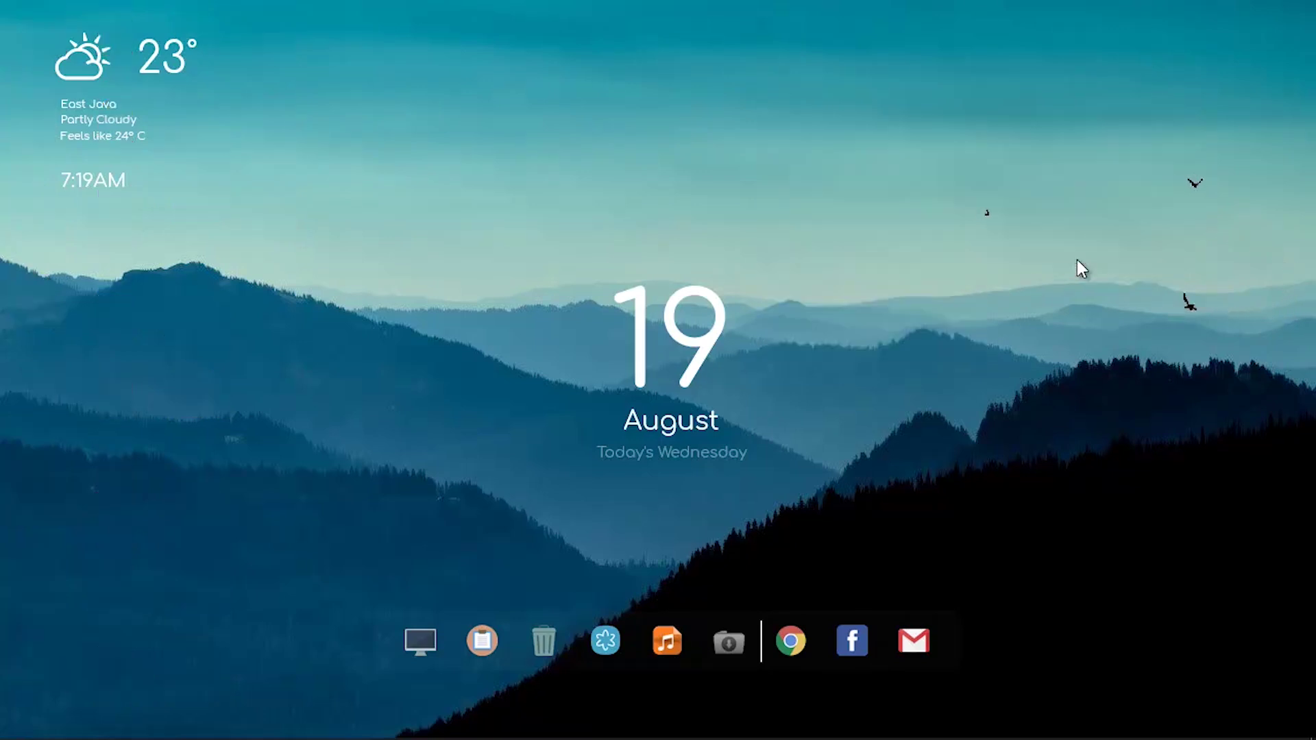